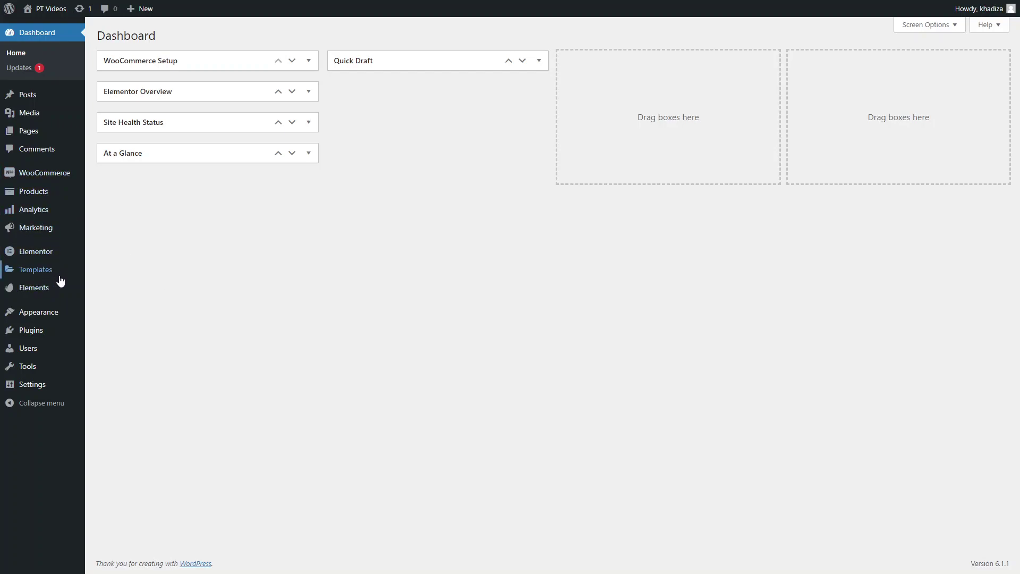
# Go to the Popups list under Templates in the WordPress admin.
pyautogui.moveTo(56, 276)
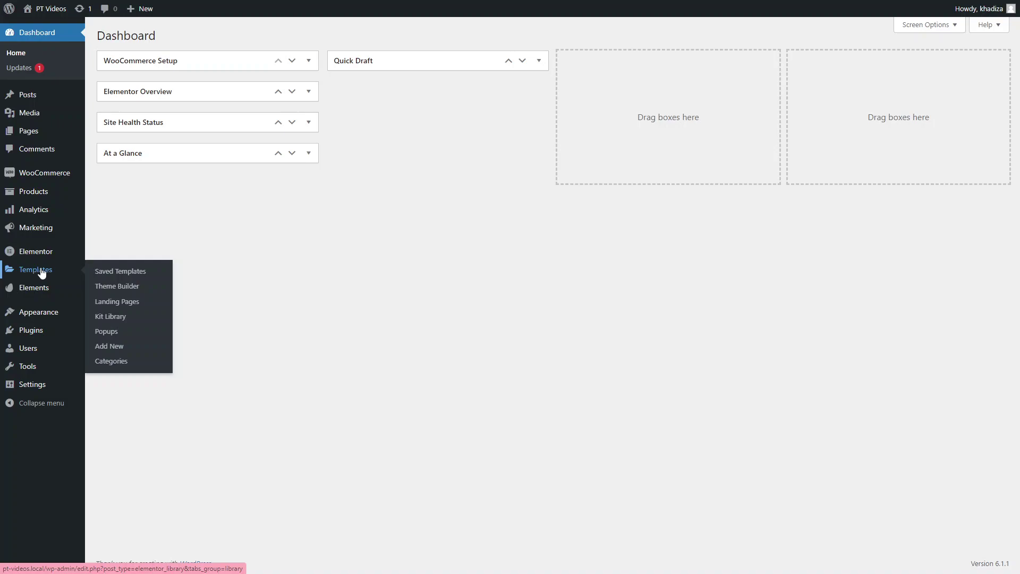
pyautogui.click(110, 331)
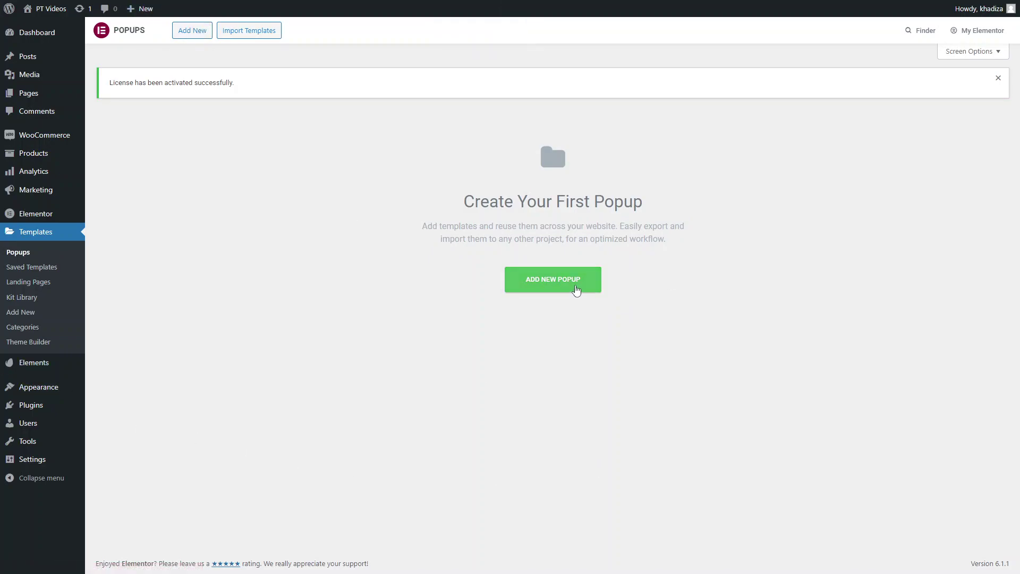
# Create a new Popup-type template named 'Homepage Popup'.
pyautogui.click(577, 289)
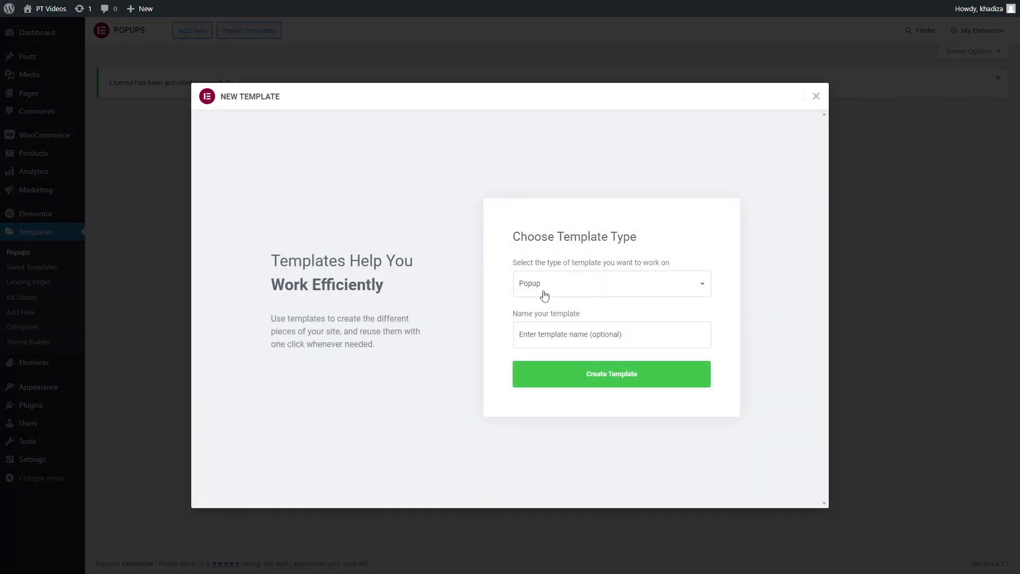
pyautogui.click(538, 334)
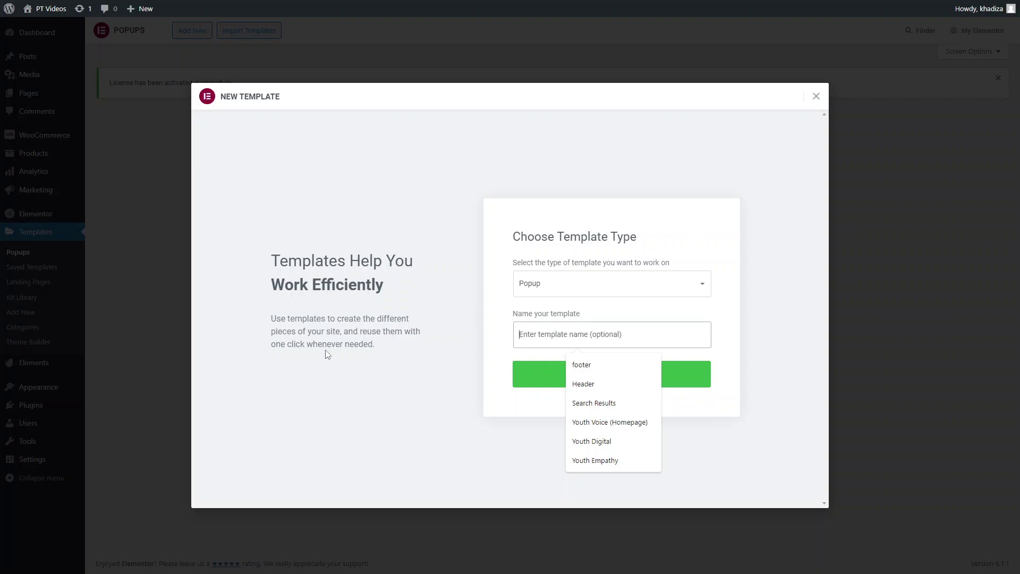
pyautogui.click(644, 332)
pyautogui.write('Homepage Popup')
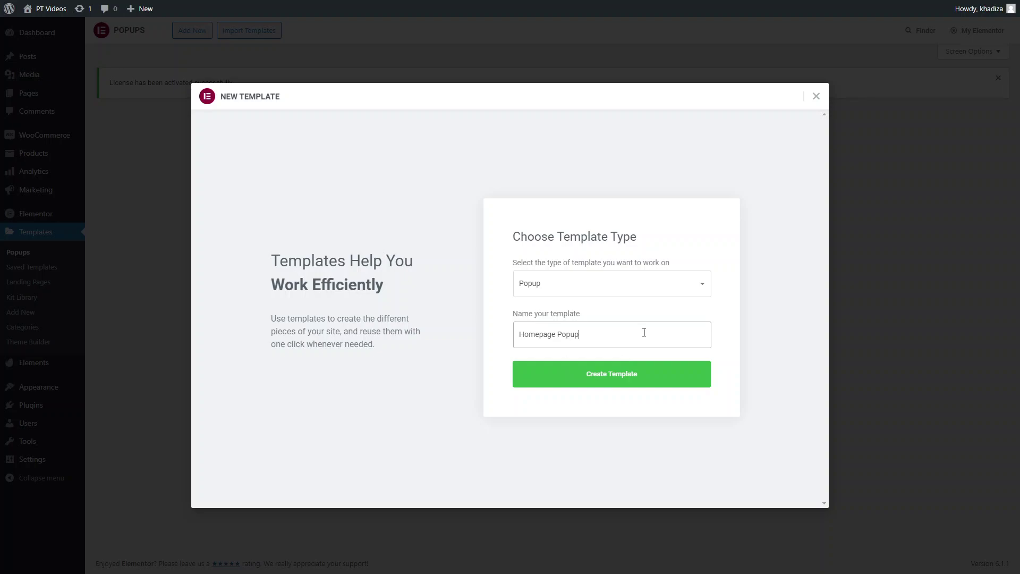
pyautogui.click(625, 375)
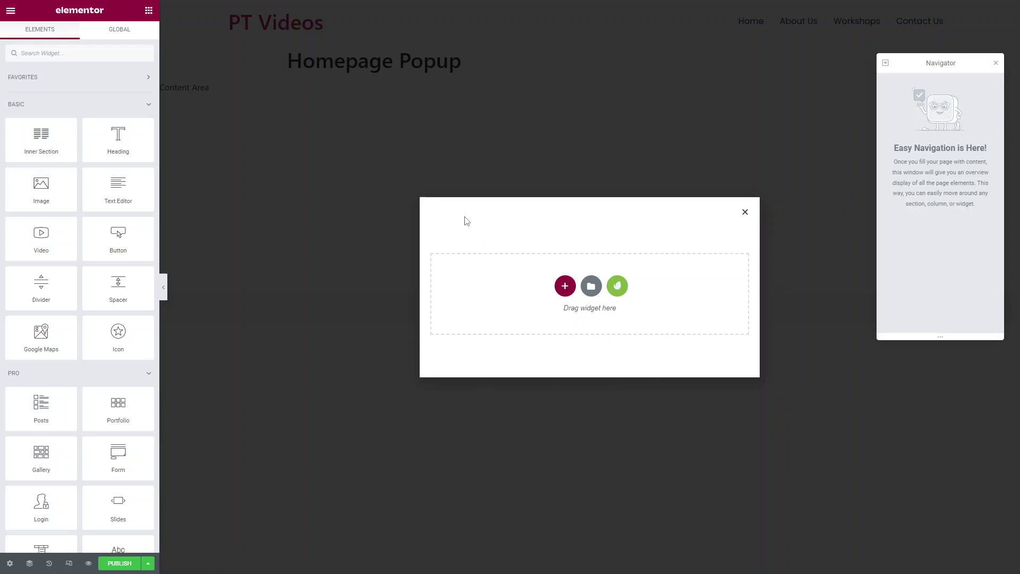
# In Popup Settings, set the width to 1000 and a custom height of 641.
pyautogui.click(10, 563)
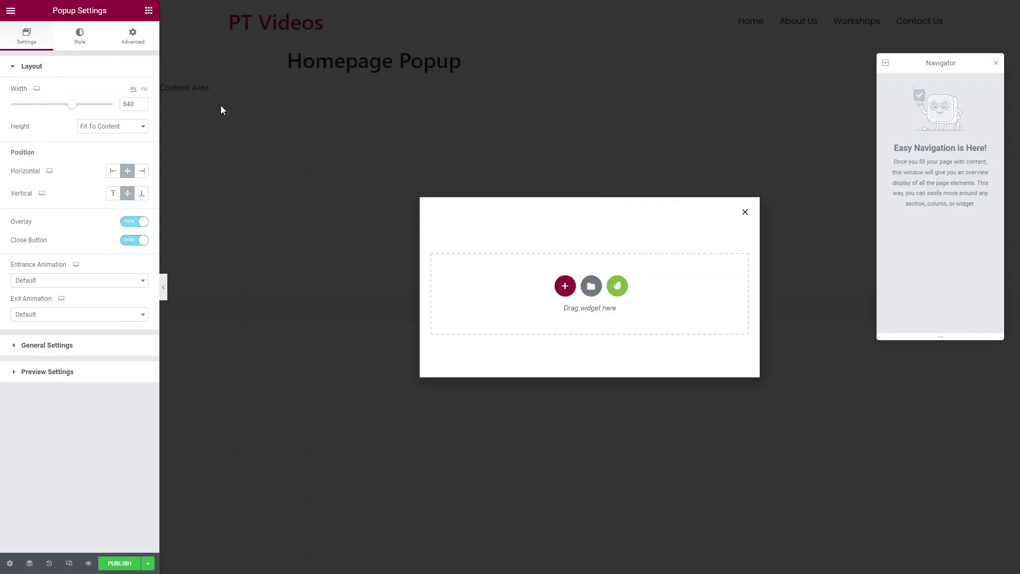
pyautogui.moveTo(77, 108); pyautogui.dragTo(130, 98)
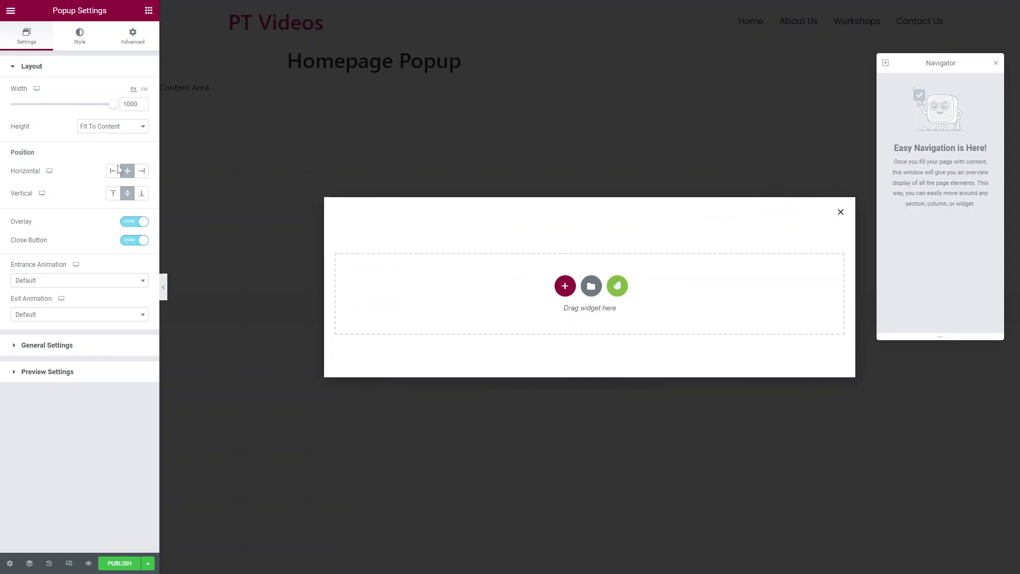
pyautogui.click(111, 130)
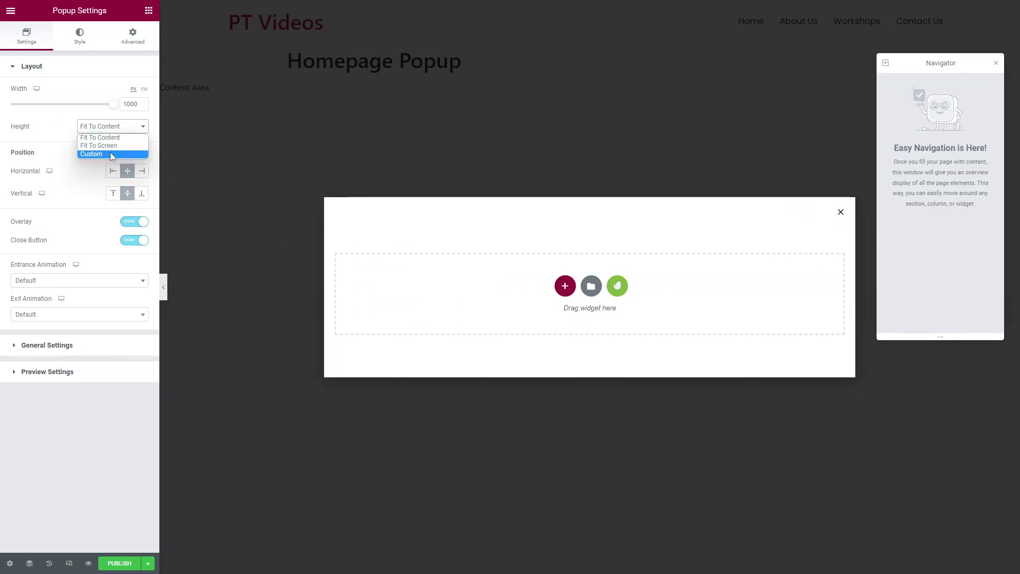
pyautogui.click(111, 147)
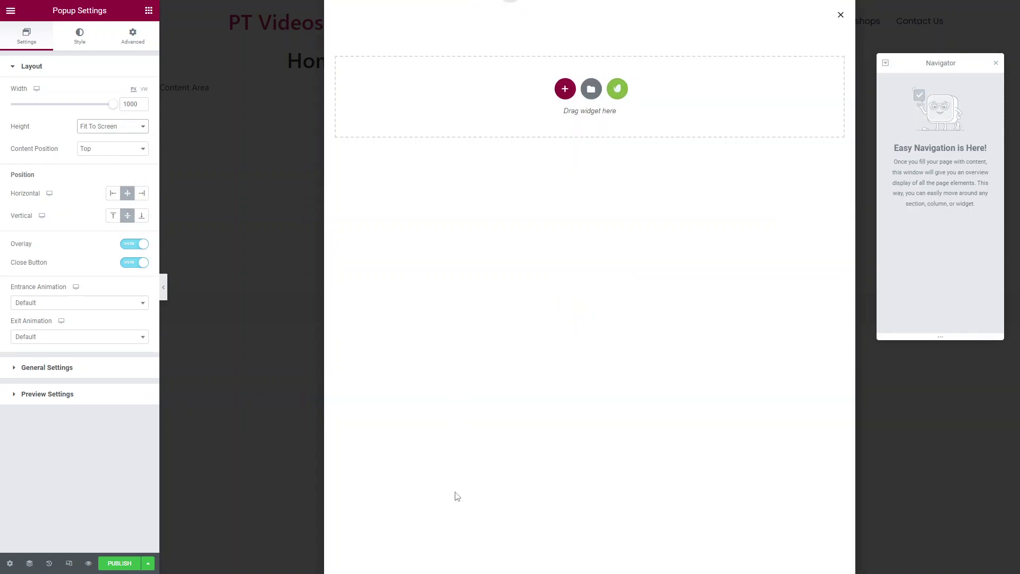
pyautogui.click(124, 128)
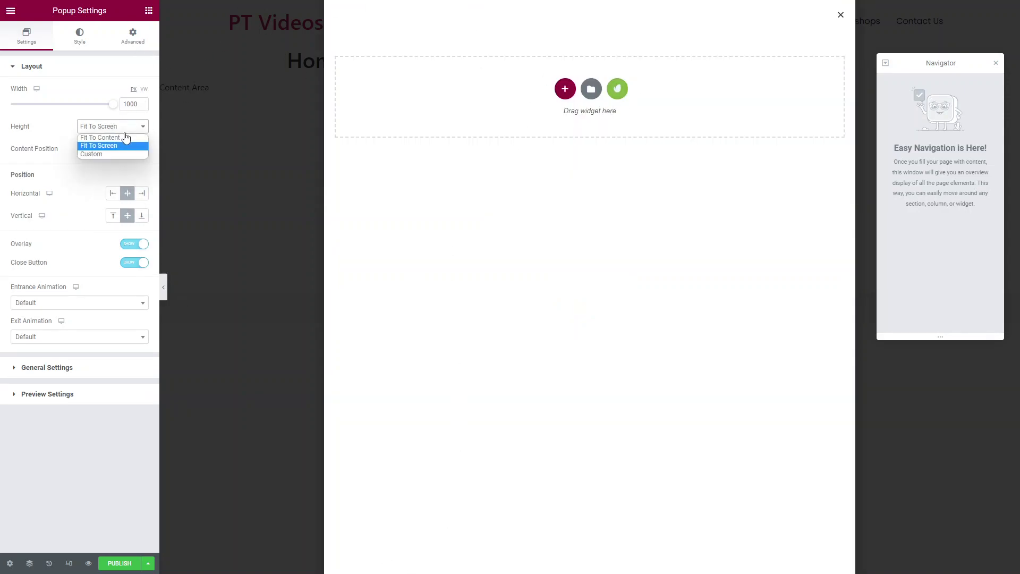
pyautogui.click(111, 154)
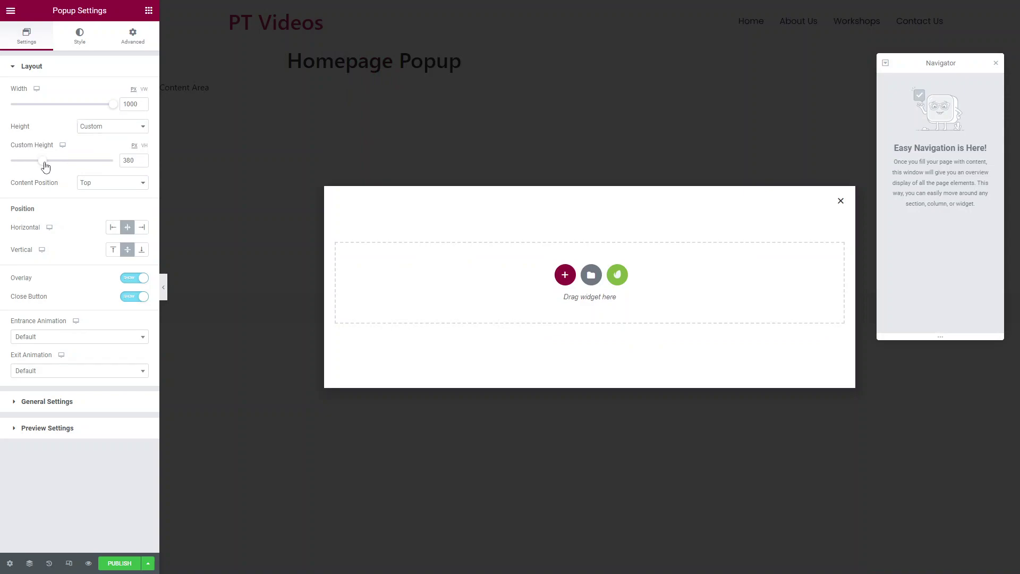
pyautogui.moveTo(42, 160); pyautogui.dragTo(75, 160)
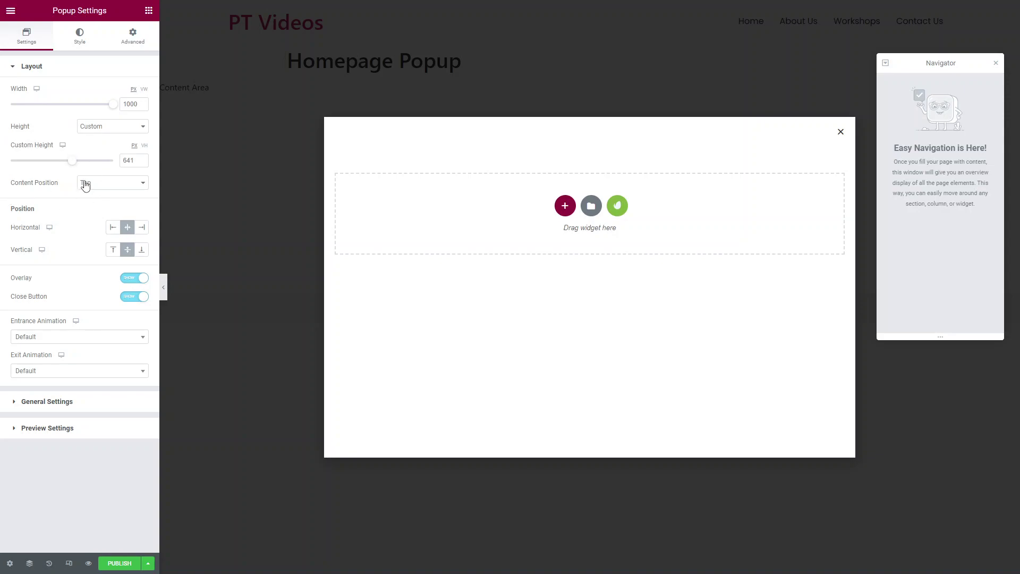
# Set the popup's content position to Center.
pyautogui.click(117, 184)
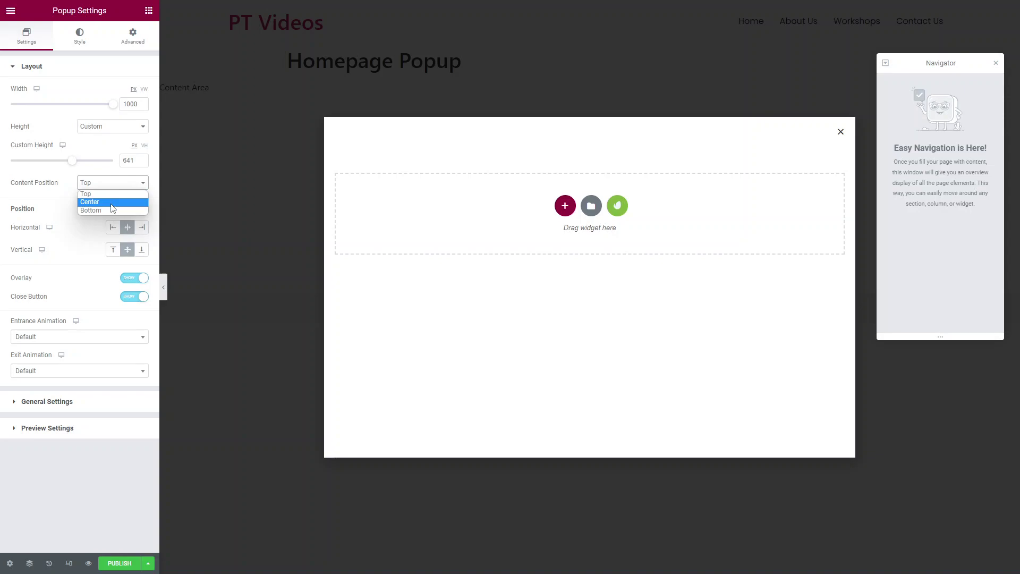
pyautogui.click(111, 202)
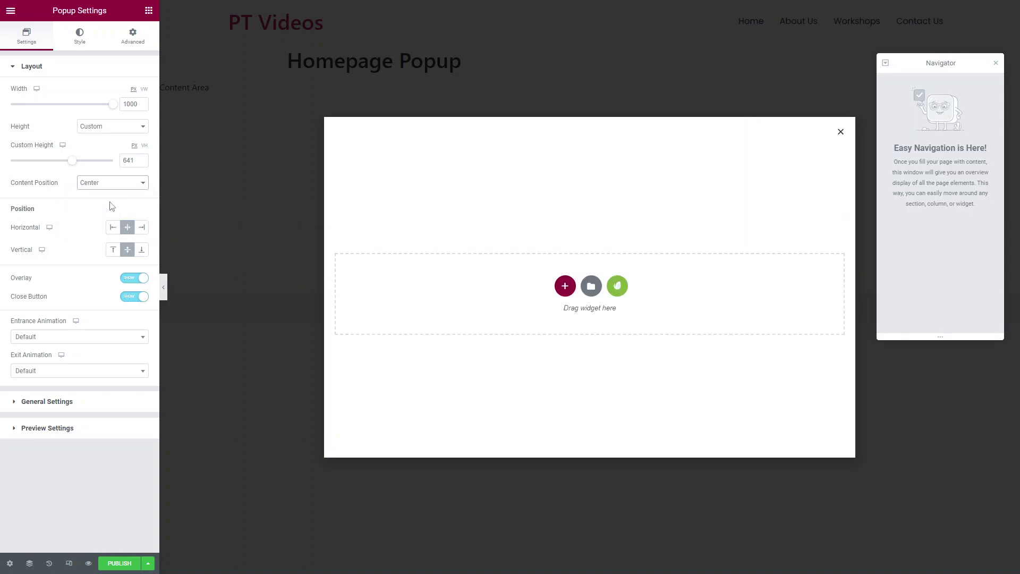
pyautogui.click(111, 185)
pyautogui.click(109, 211)
pyautogui.click(114, 184)
pyautogui.click(114, 201)
# Position the popup at horizontal Center and vertical Center on the page.
pyautogui.click(113, 228)
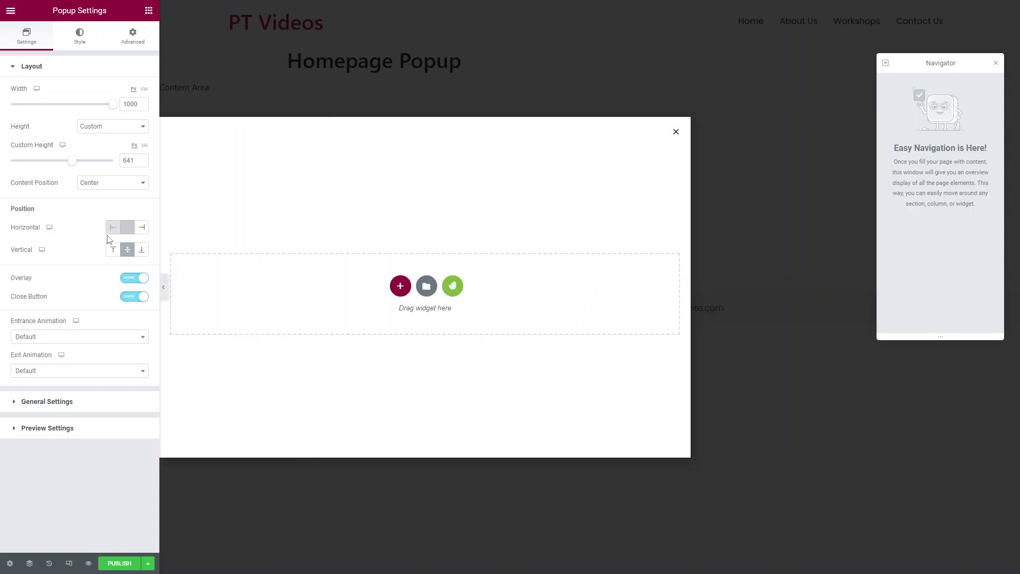
pyautogui.click(122, 231)
pyautogui.click(141, 227)
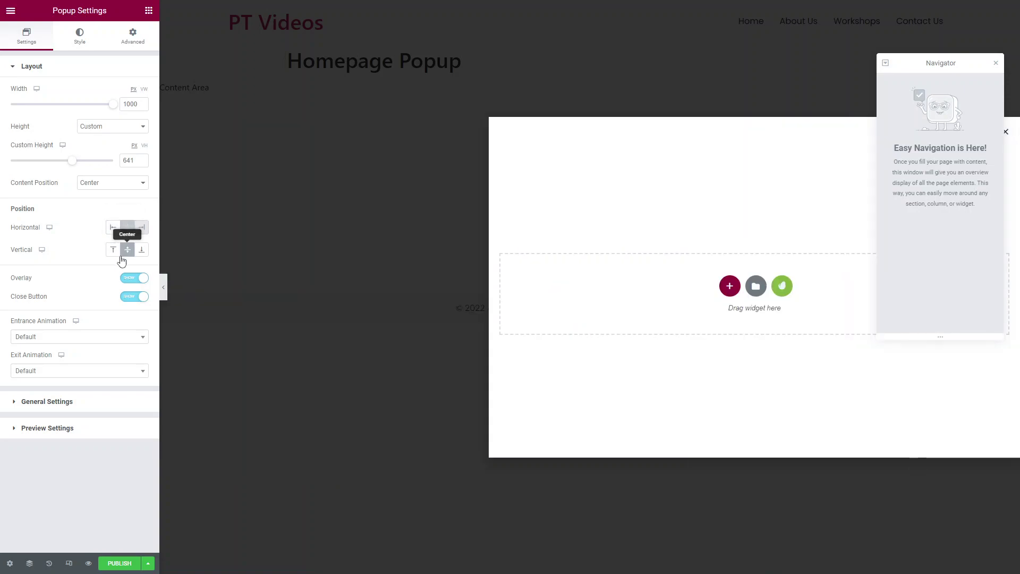
pyautogui.click(113, 227)
pyautogui.click(127, 227)
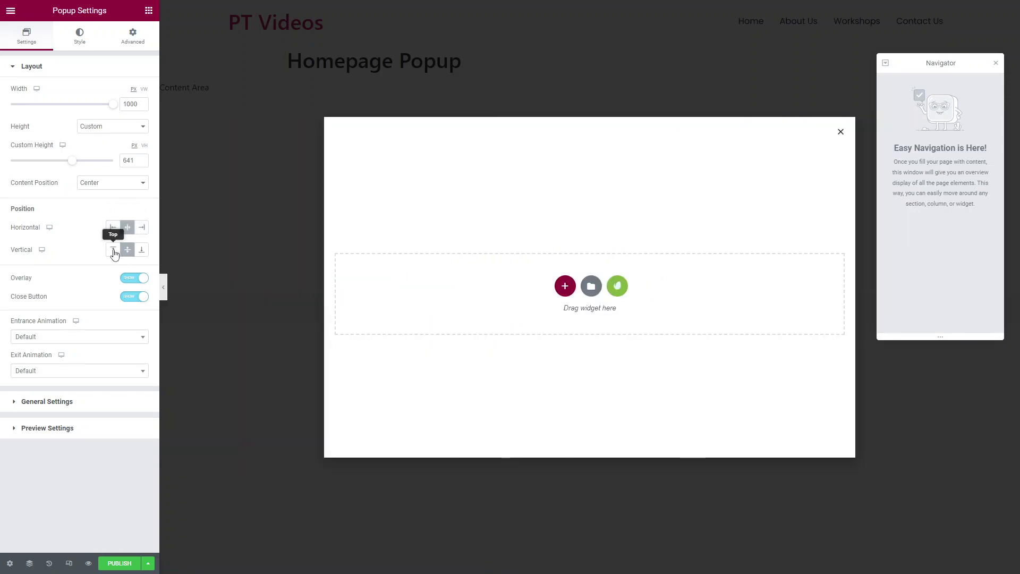
pyautogui.click(113, 250)
pyautogui.click(138, 254)
pyautogui.click(127, 252)
# Toggle the overlay and close button off and back on, leaving both enabled.
pyautogui.click(140, 279)
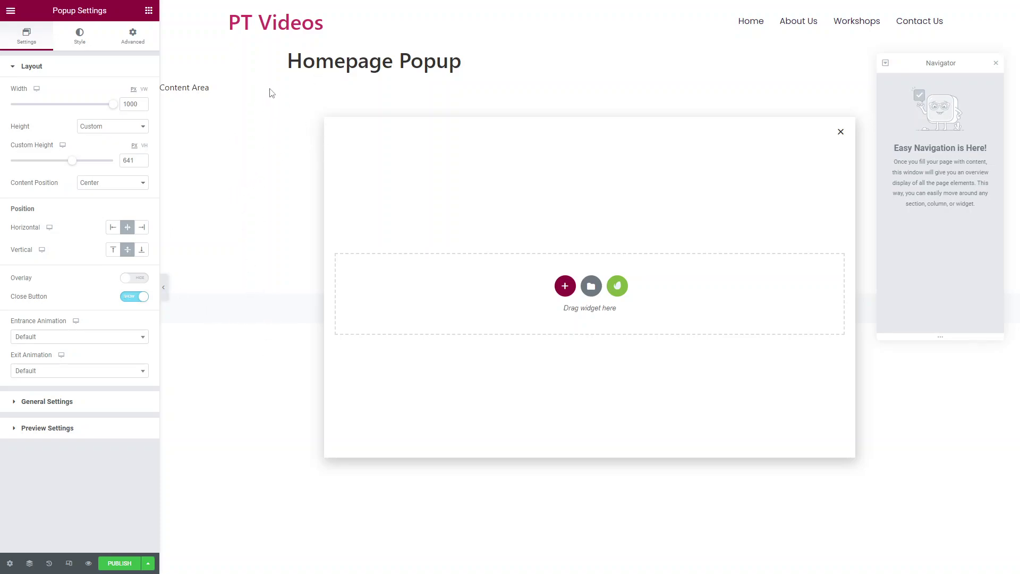
pyautogui.click(137, 279)
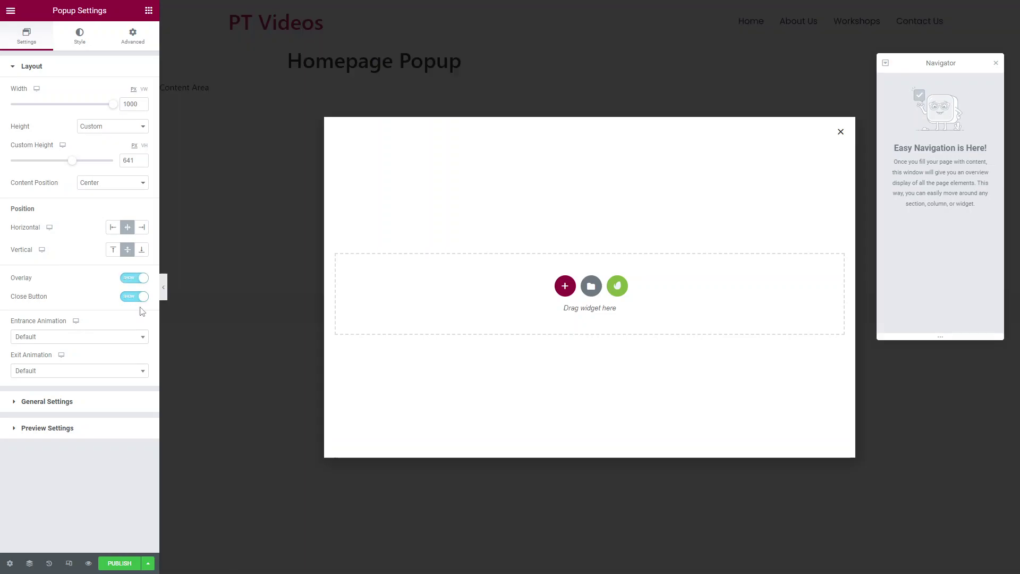
pyautogui.click(141, 304)
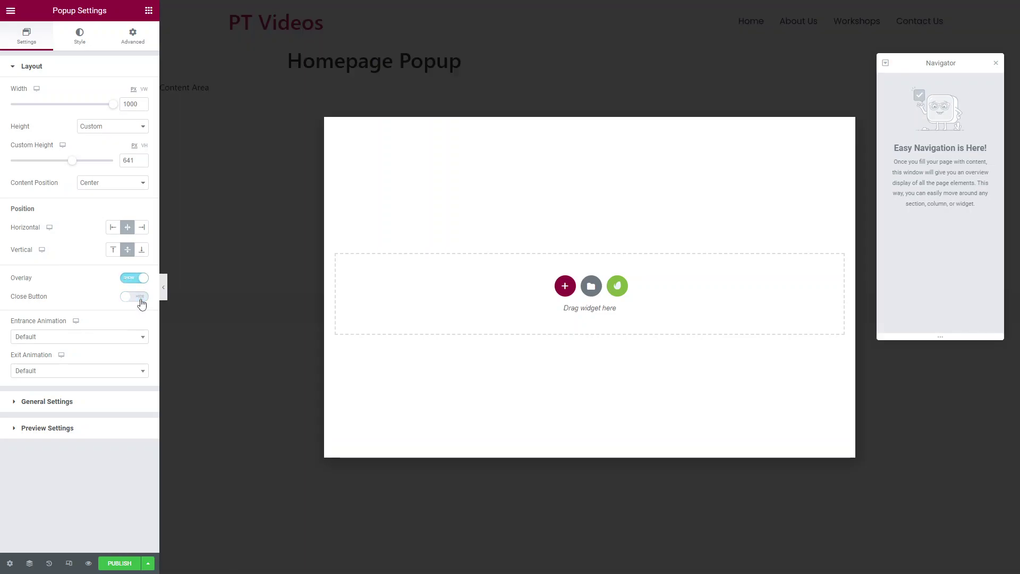
pyautogui.click(994, 66)
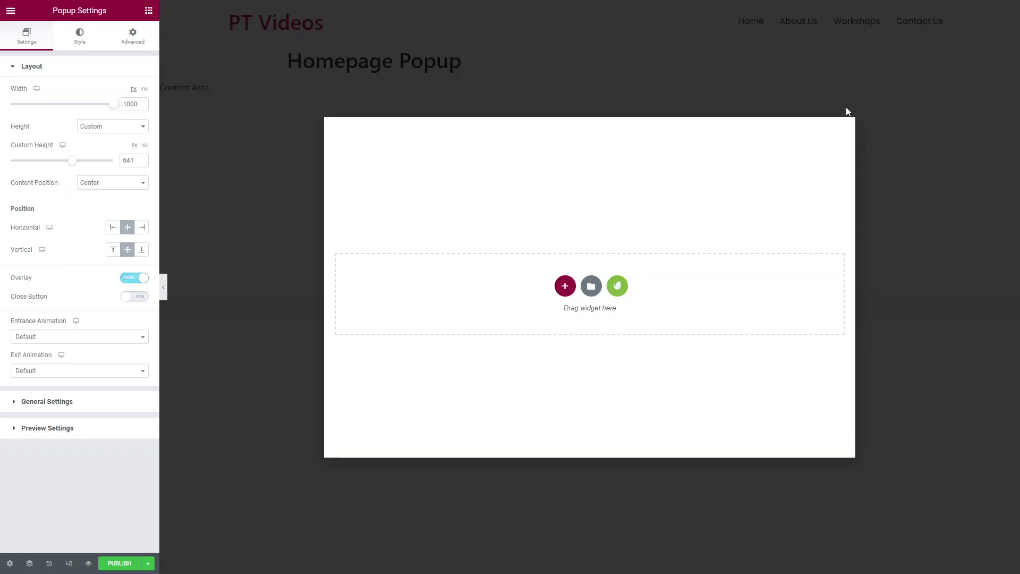
pyautogui.click(136, 296)
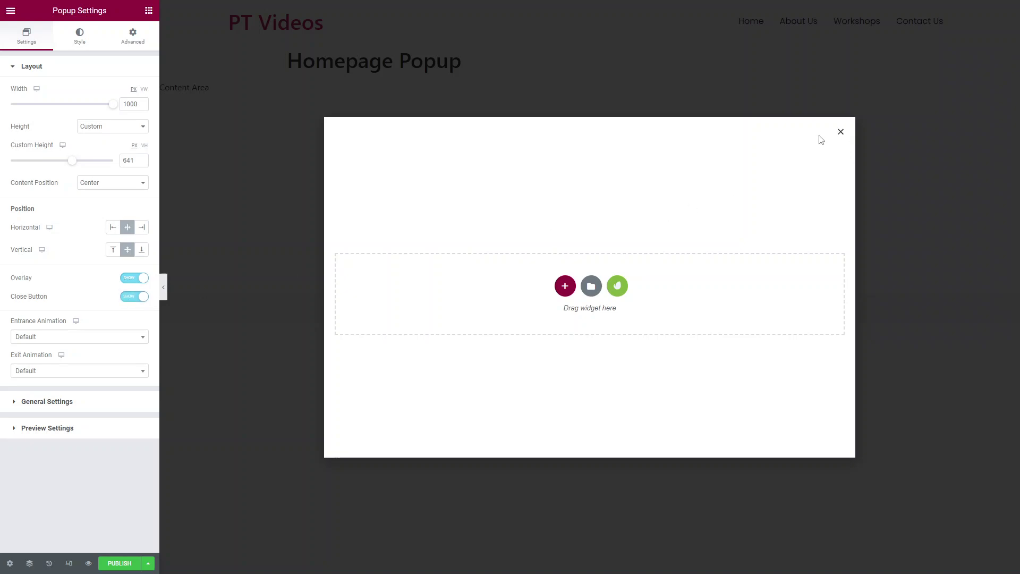
pyautogui.click(124, 301)
pyautogui.click(125, 300)
pyautogui.click(126, 301)
pyautogui.click(126, 300)
# Keep the default entrance animation and expand General Settings showing title Homepage Popup, status Draft.
pyautogui.click(97, 339)
pyautogui.click(98, 338)
pyautogui.click(94, 343)
pyautogui.click(93, 342)
pyautogui.click(113, 410)
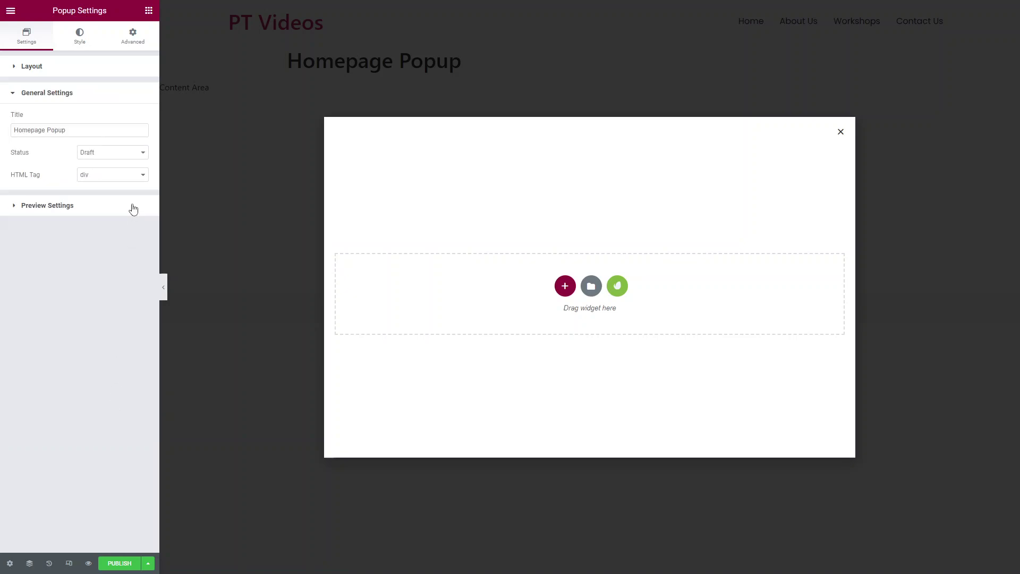
pyautogui.click(85, 205)
pyautogui.click(83, 92)
# Add a single-column section containing a Heading widget with HTML tag H3.
pyautogui.click(564, 287)
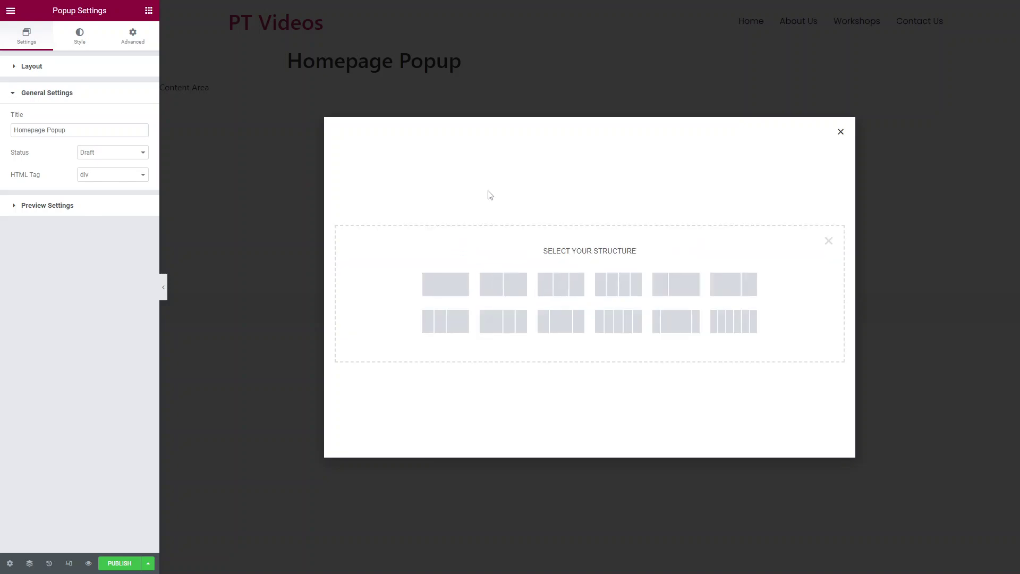
pyautogui.click(829, 242)
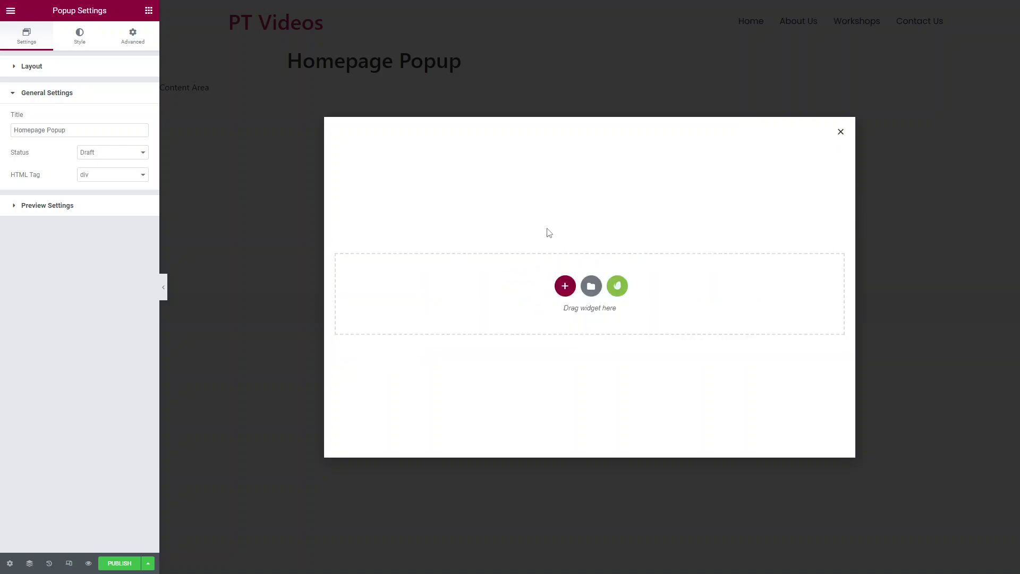
pyautogui.click(565, 287)
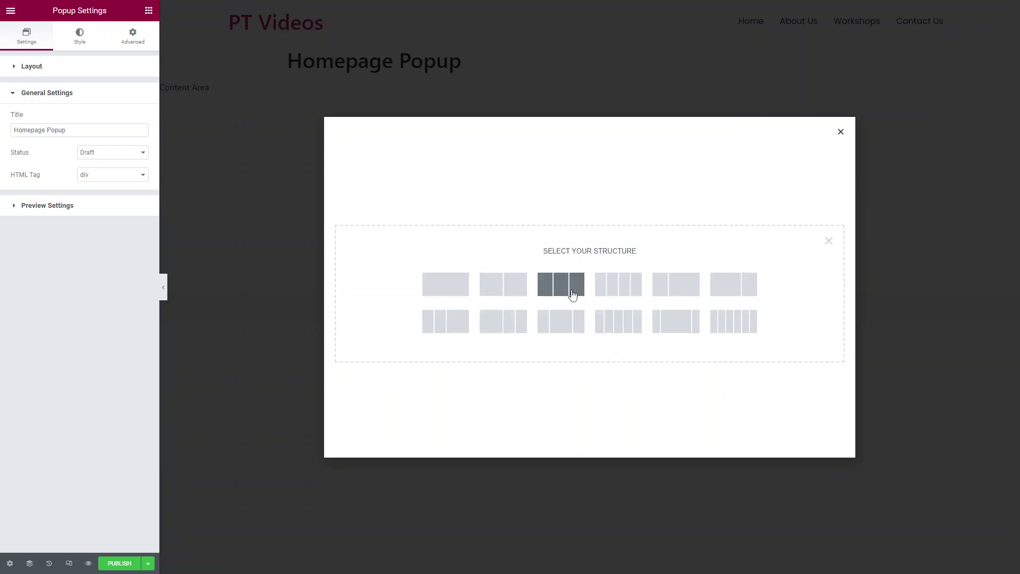
pyautogui.click(458, 299)
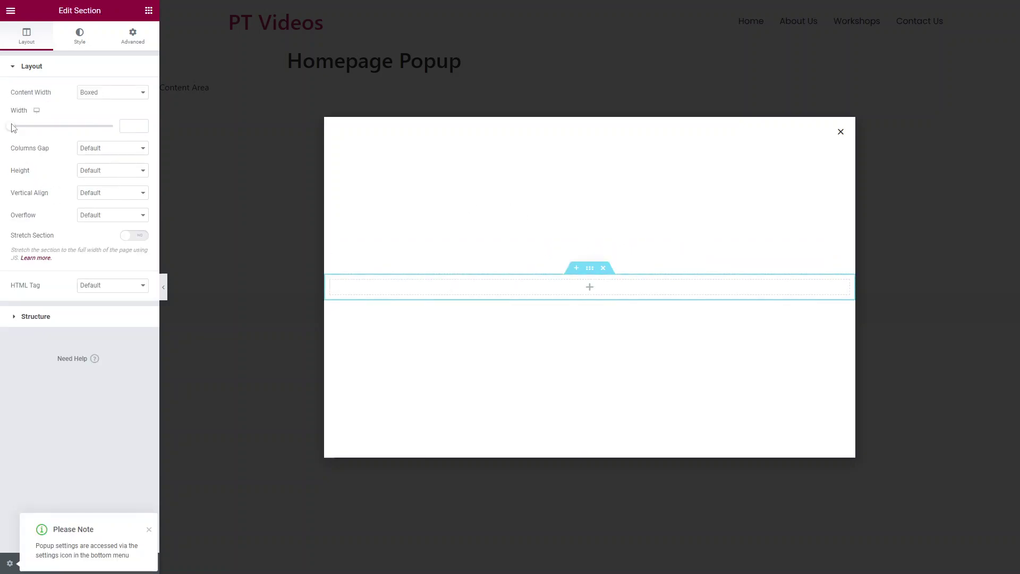
pyautogui.click(11, 11)
pyautogui.moveTo(96, 134); pyautogui.dragTo(492, 294)
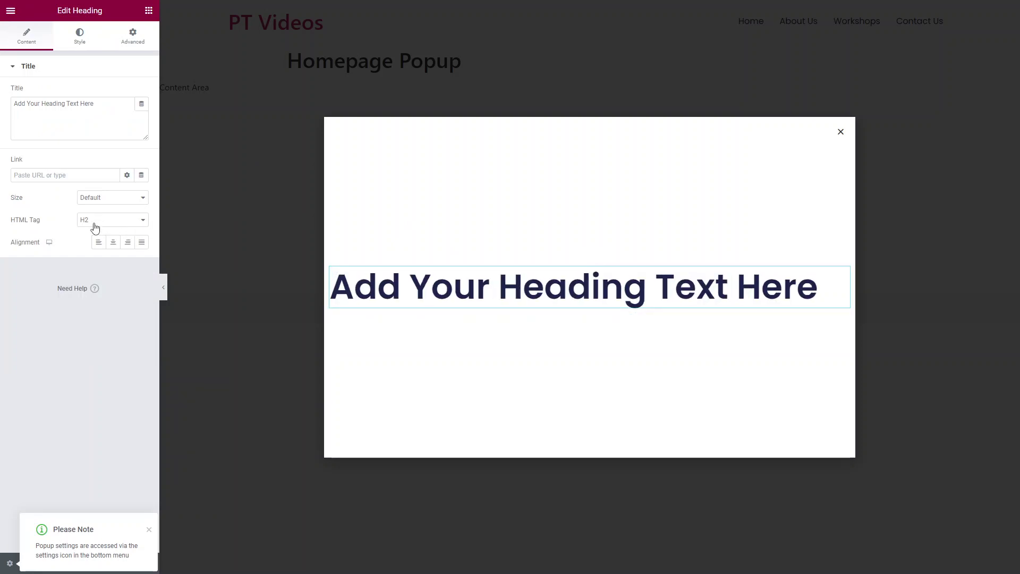
pyautogui.click(94, 227)
pyautogui.click(94, 234)
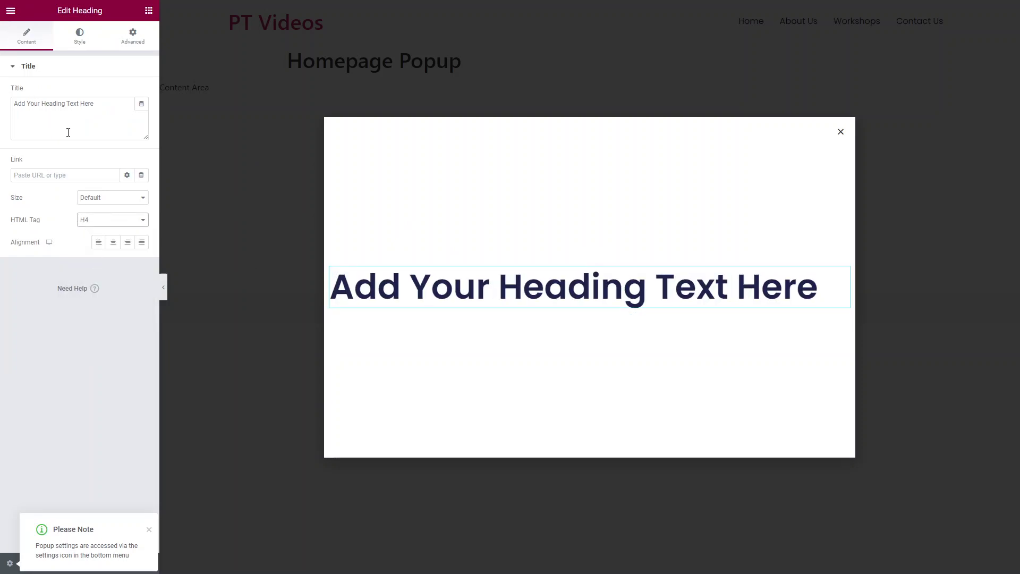
pyautogui.click(105, 223)
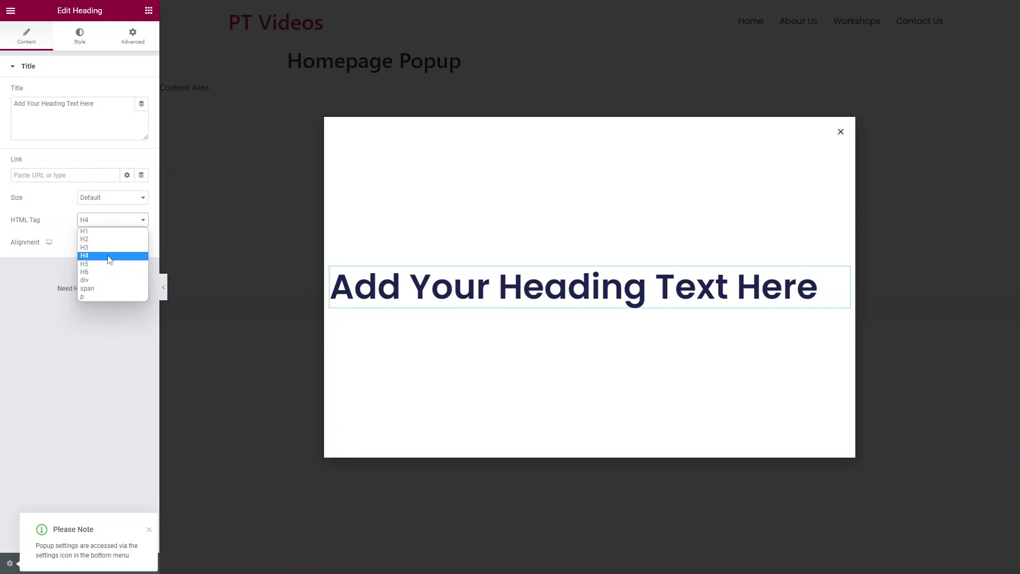
pyautogui.click(101, 247)
# Add a Form widget and a Lorem ipsum Text Editor block below the heading.
pyautogui.click(11, 10)
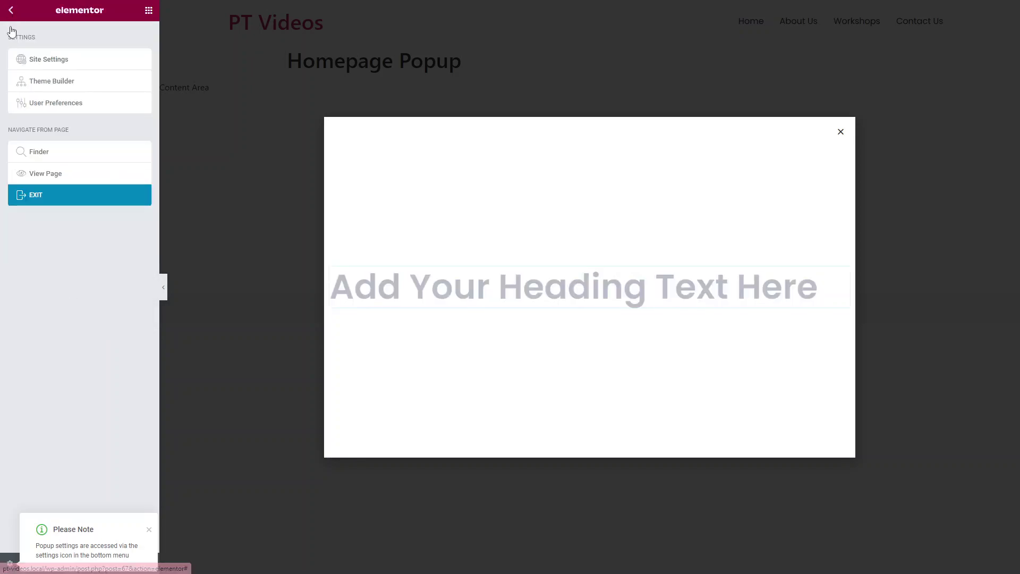
pyautogui.click(9, 10)
pyautogui.scroll(-8, 94, 281)
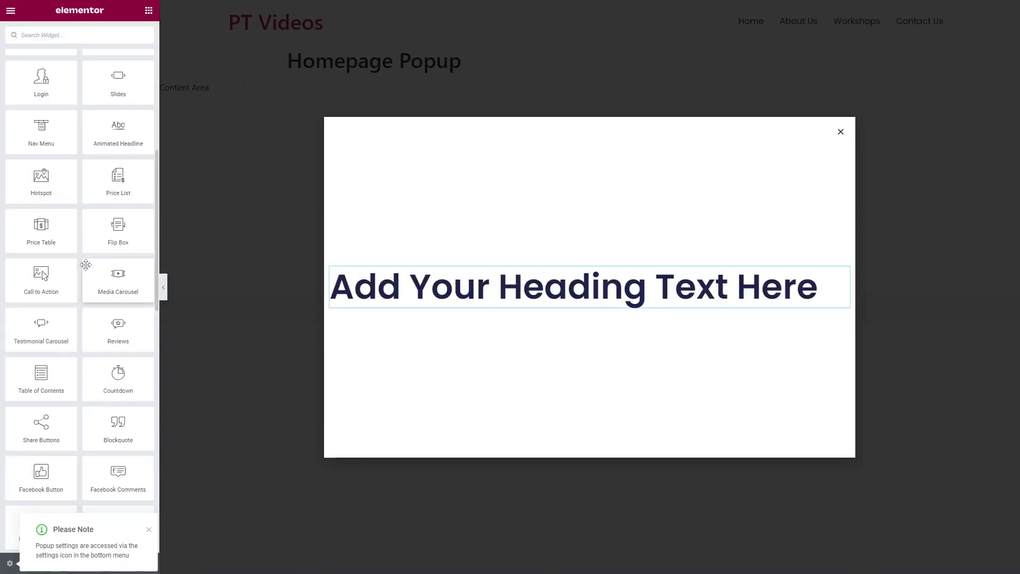
pyautogui.scroll(7, 84, 275)
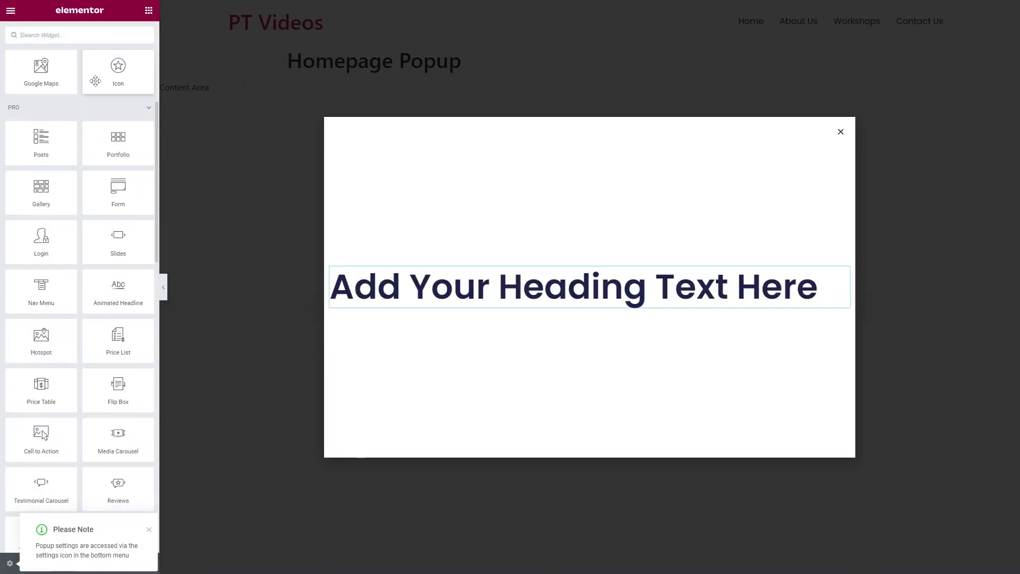
pyautogui.click(100, 32)
pyautogui.write('form')
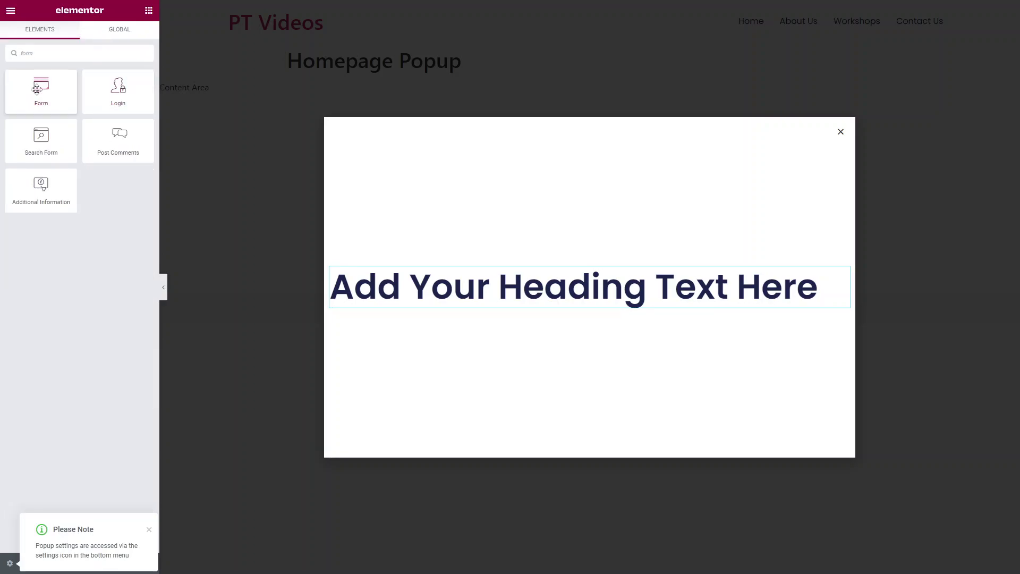
pyautogui.moveTo(37, 89); pyautogui.dragTo(486, 298)
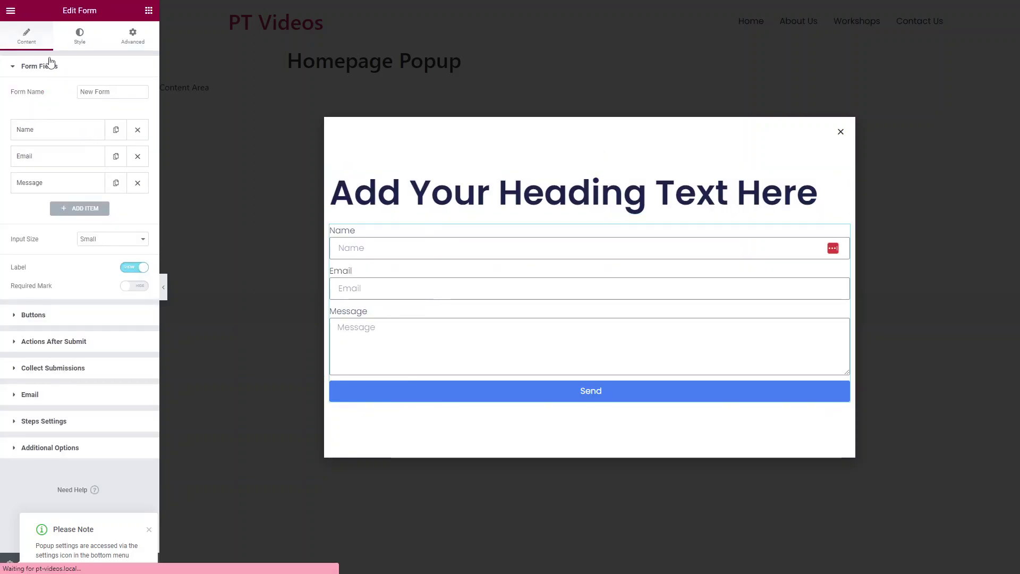
pyautogui.click(10, 11)
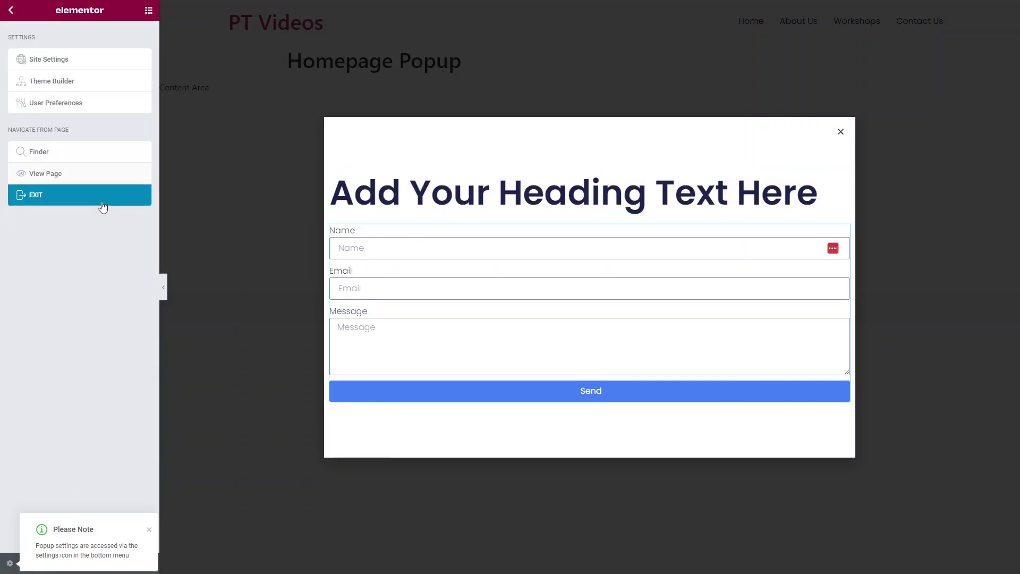
pyautogui.click(11, 11)
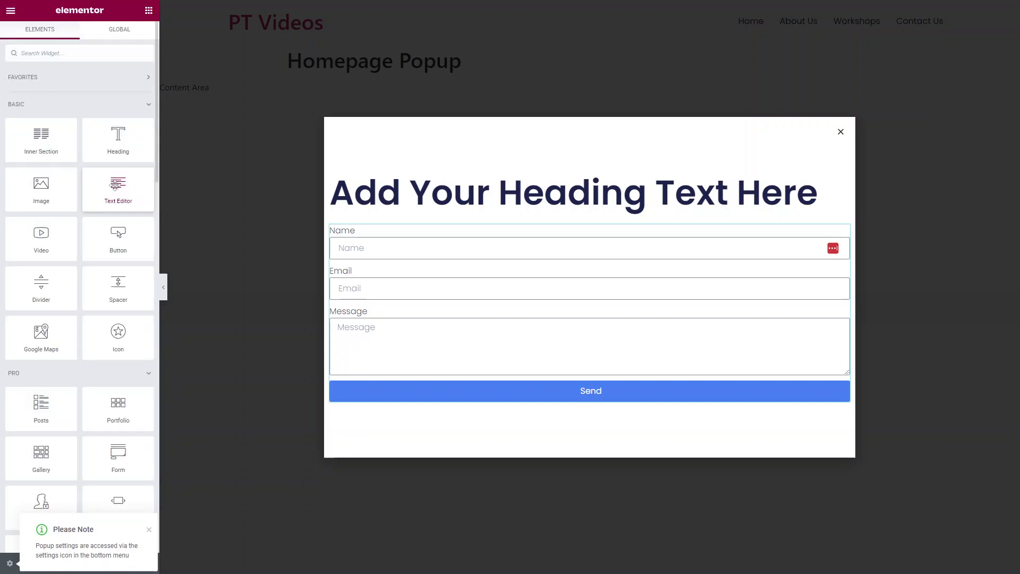
pyautogui.moveTo(116, 184); pyautogui.dragTo(462, 202)
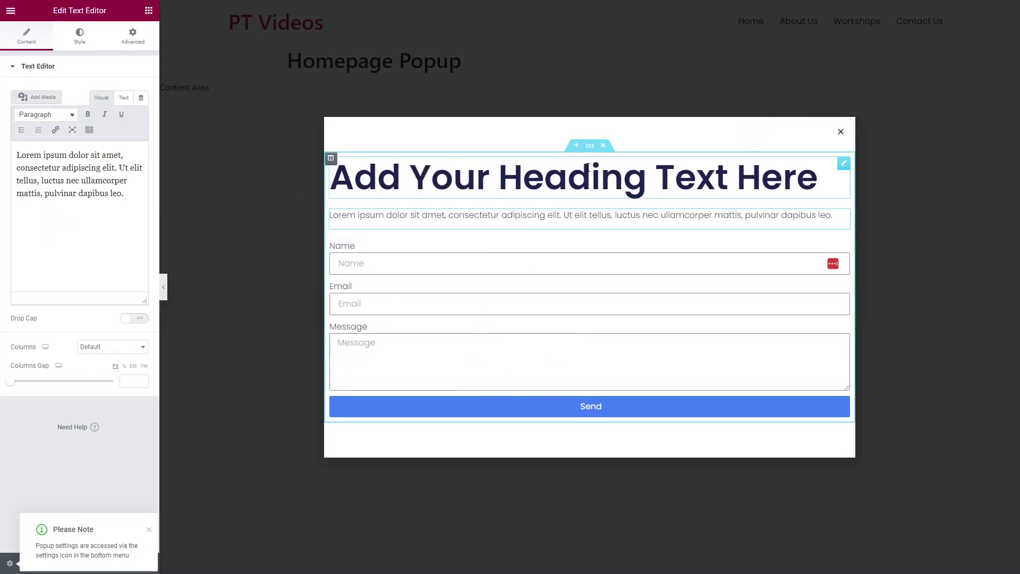
# Delete the section and insert the 'Get 1st Exam For Free' template from the Library's Popups.
pyautogui.click(604, 148)
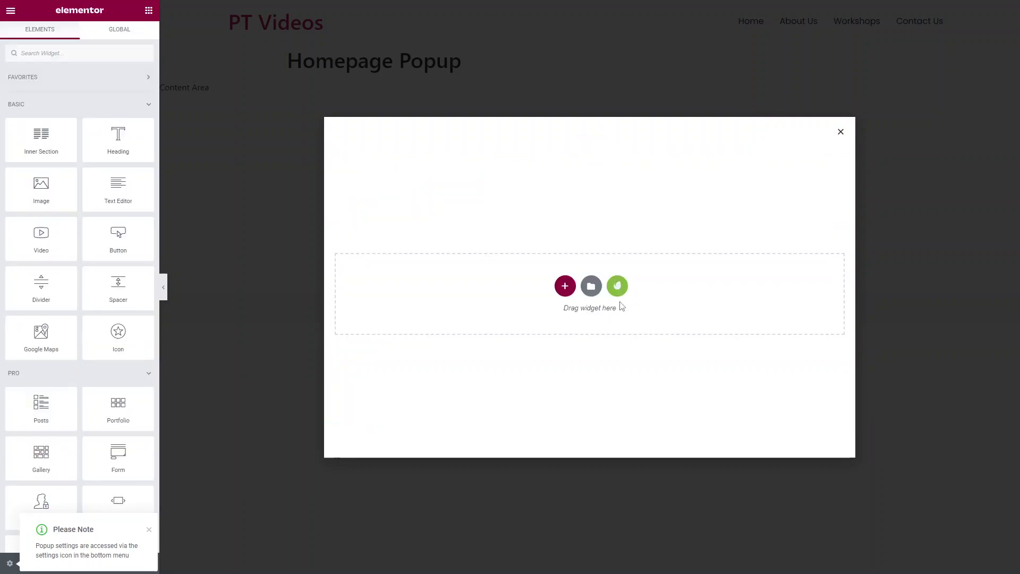
pyautogui.click(592, 287)
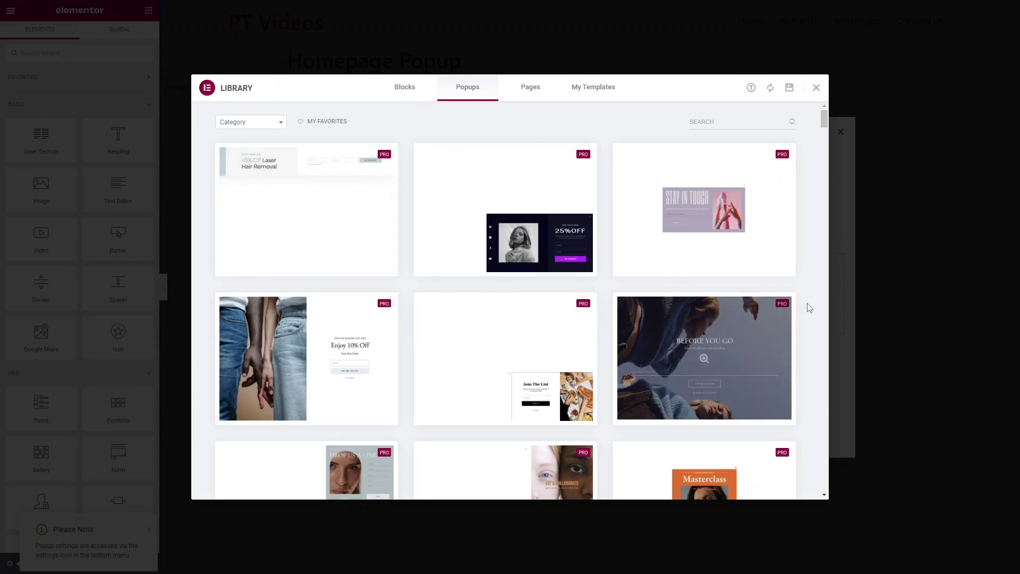
pyautogui.scroll(-3, 505, 273)
pyautogui.scroll(-6, 555, 369)
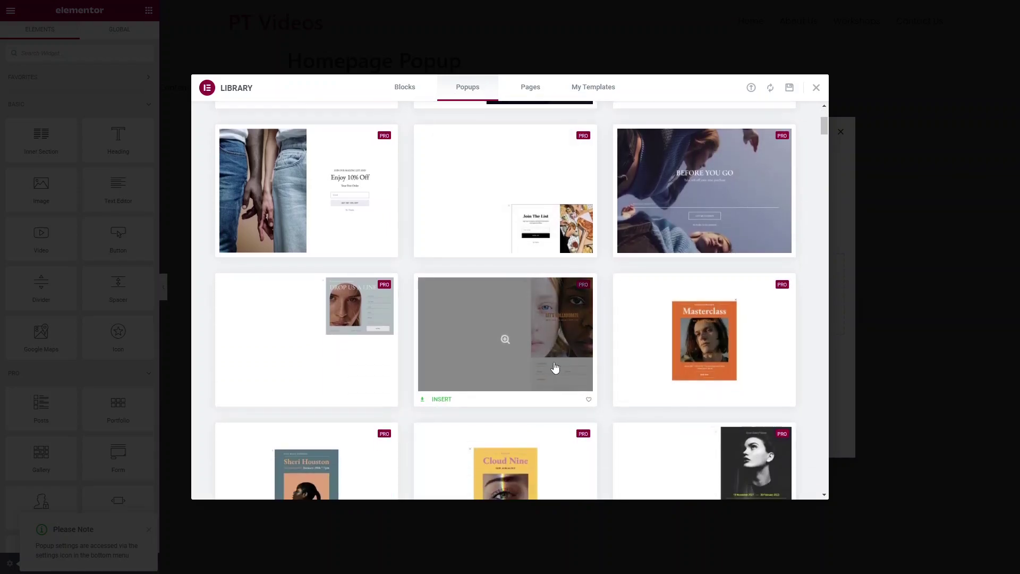
pyautogui.scroll(1, 531, 329)
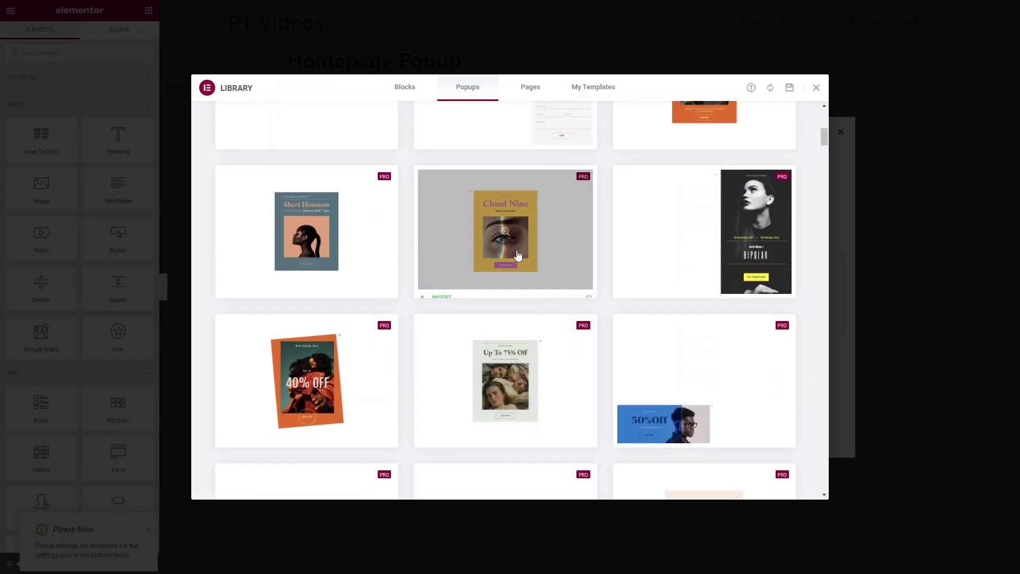
pyautogui.scroll(3, 515, 255)
pyautogui.scroll(-5, 516, 255)
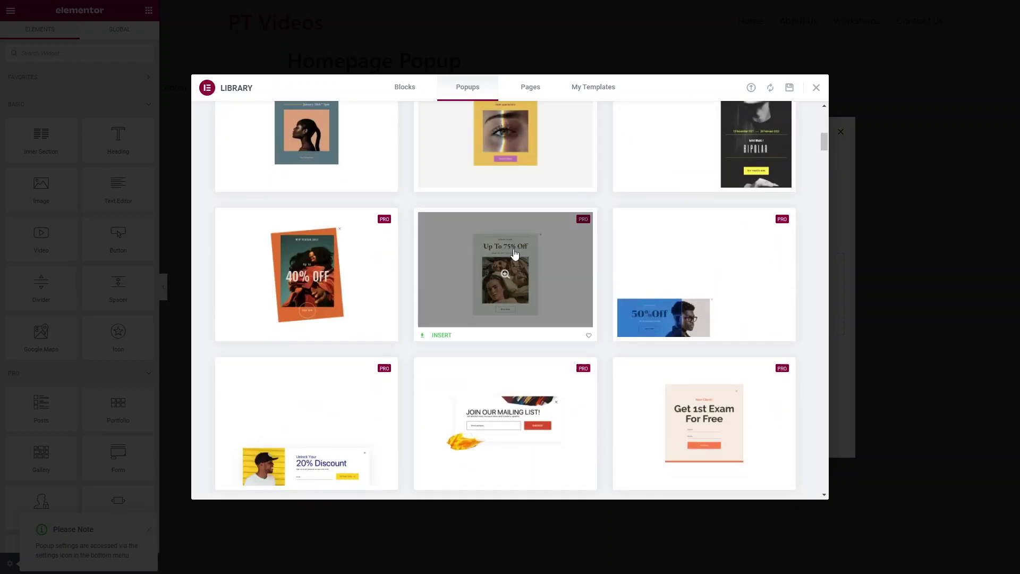
pyautogui.scroll(-3, 567, 315)
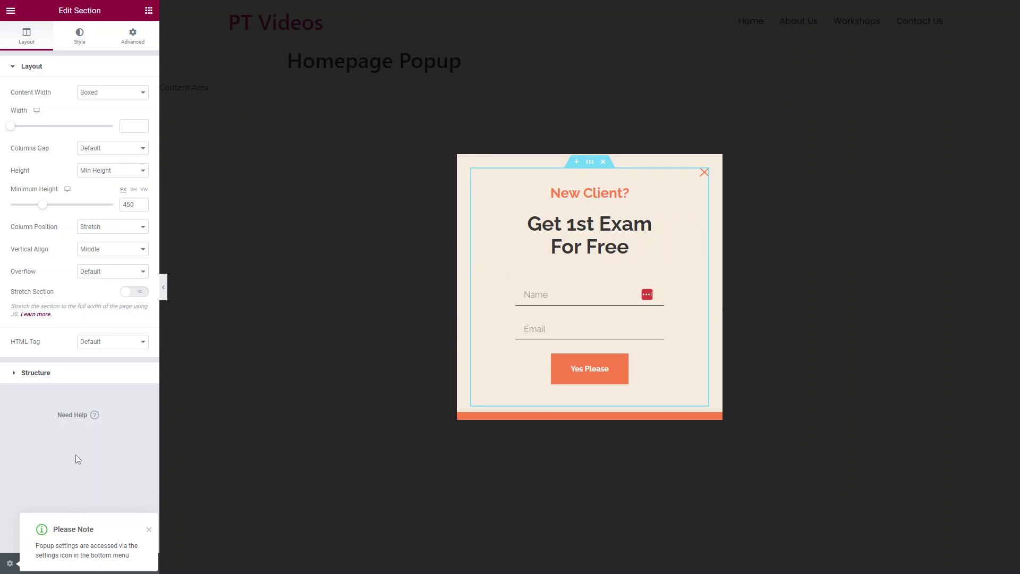
# In publish settings, try a Singular > Pages > Home condition, then replace it with an Entire Site condition.
pyautogui.click(149, 529)
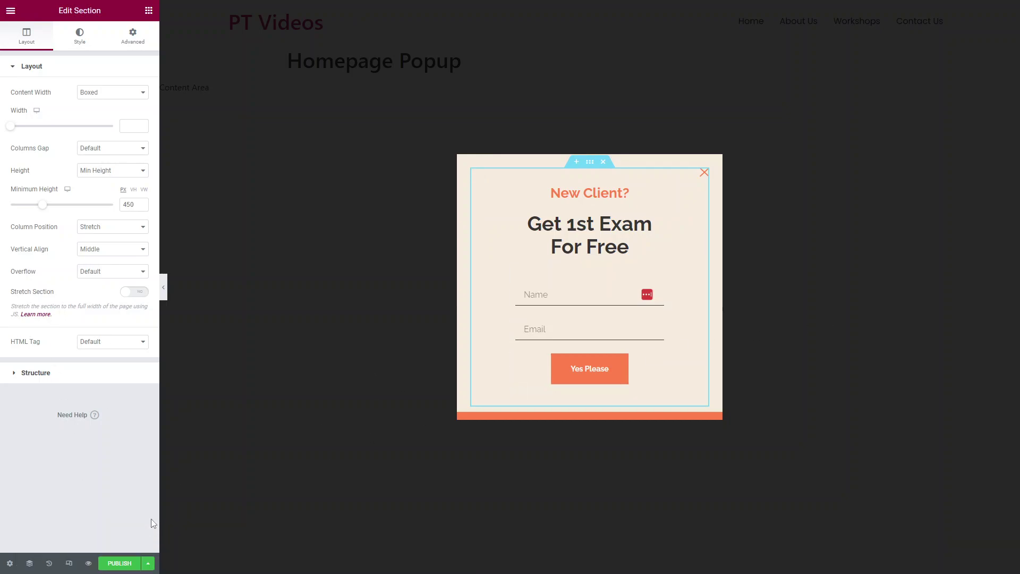
pyautogui.click(135, 565)
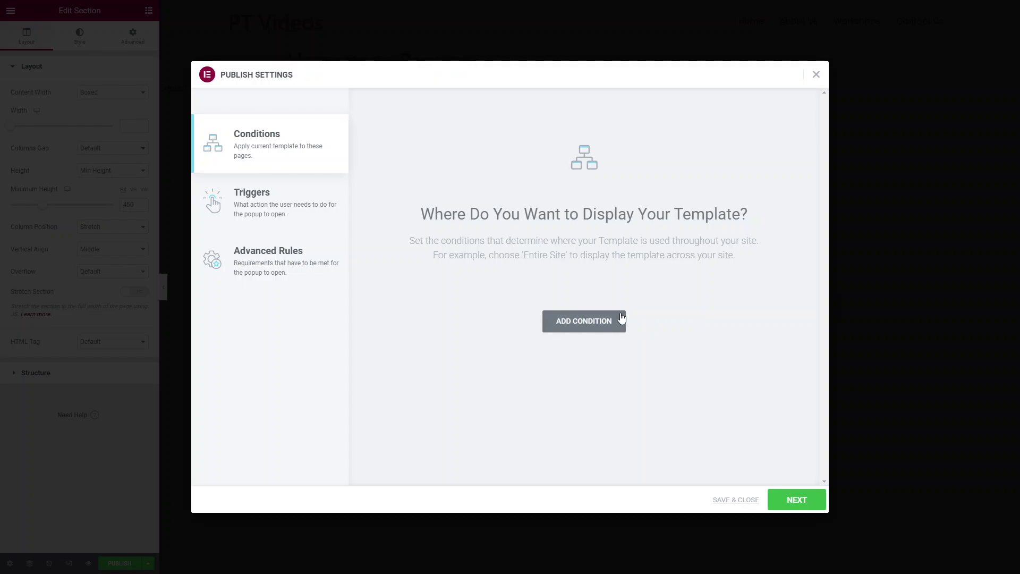
pyautogui.click(578, 320)
pyautogui.click(521, 300)
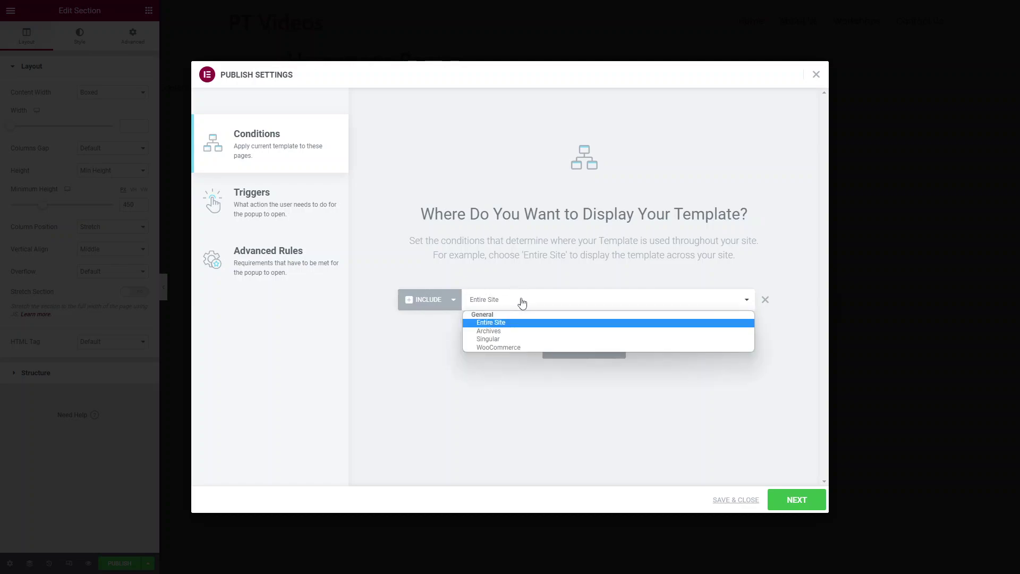
pyautogui.click(511, 339)
pyautogui.click(718, 301)
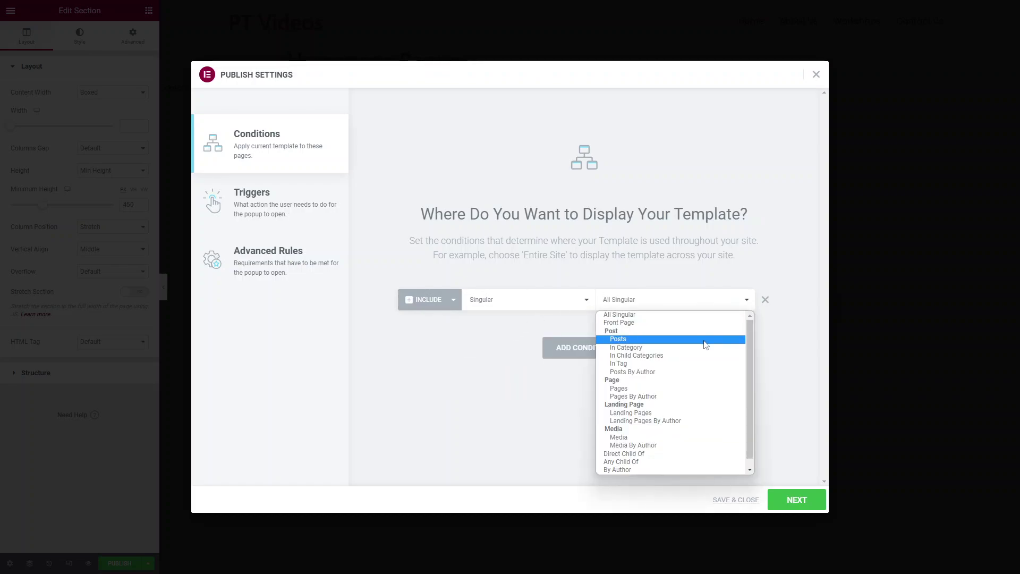
pyautogui.click(706, 390)
pyautogui.click(707, 301)
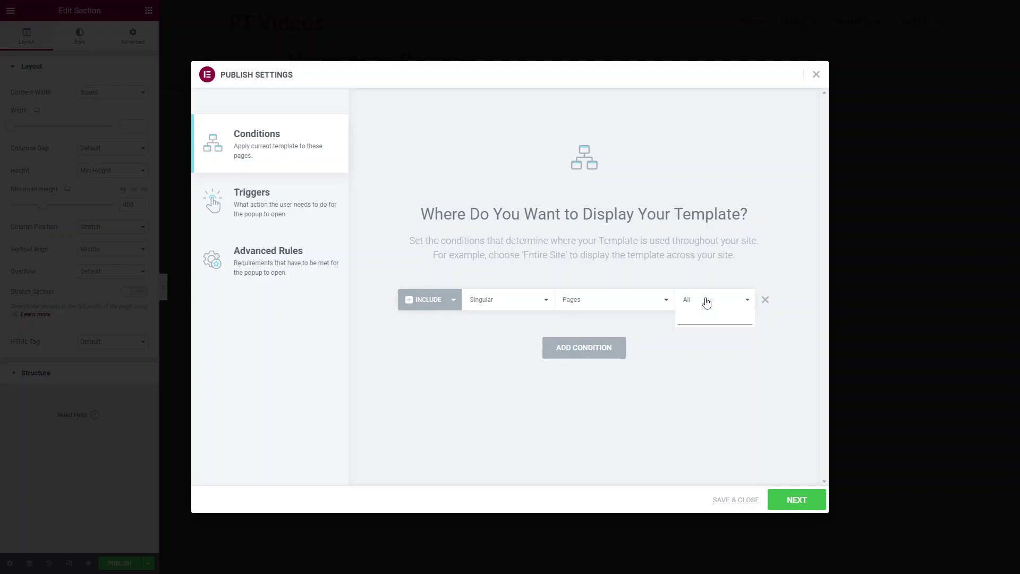
pyautogui.write('home')
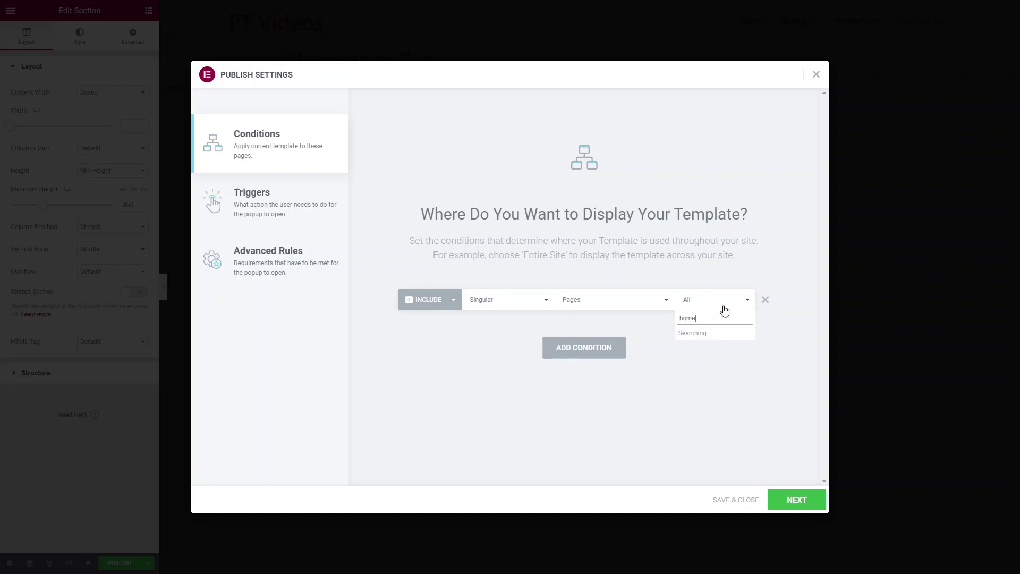
pyautogui.click(730, 335)
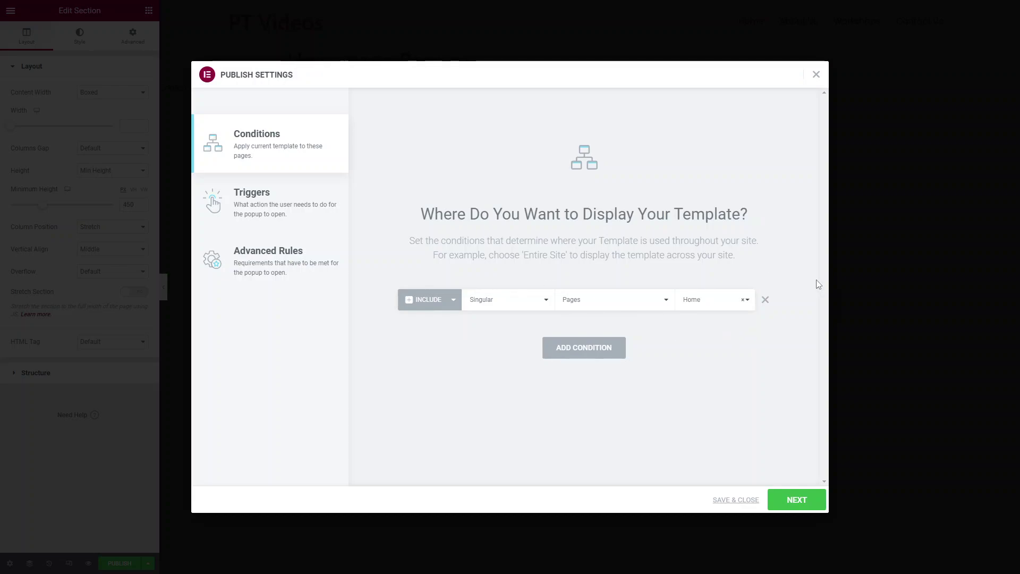
pyautogui.click(764, 300)
pyautogui.click(615, 325)
# Change the condition to Exclude, targeting Singular > Pages > Home.
pyautogui.click(435, 306)
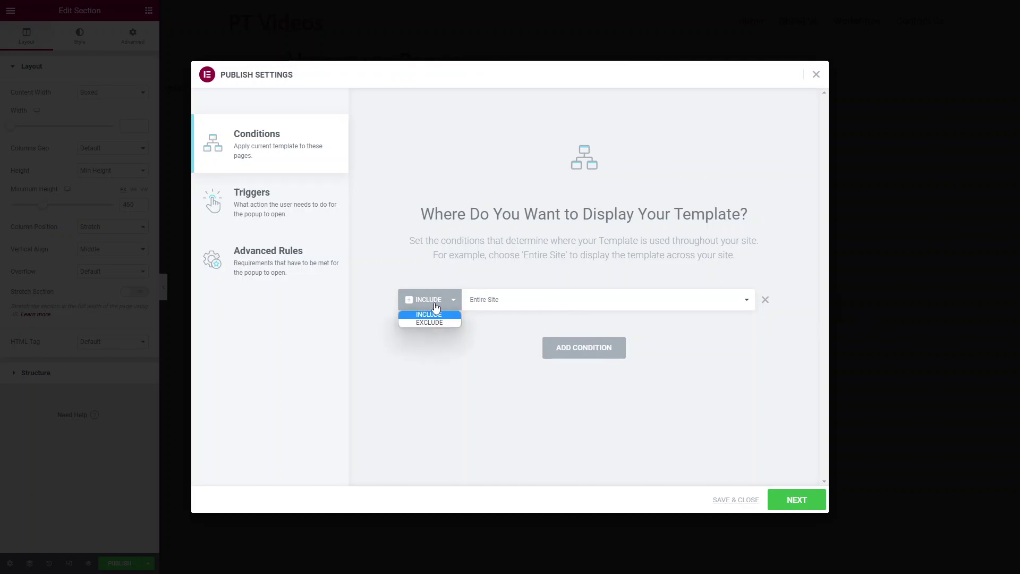
pyautogui.click(438, 322)
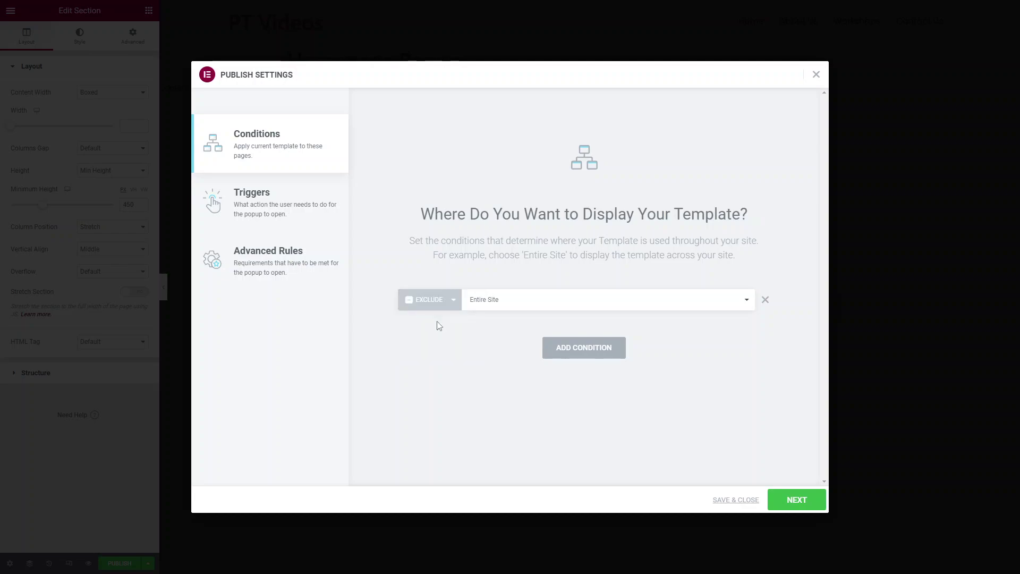
pyautogui.click(619, 306)
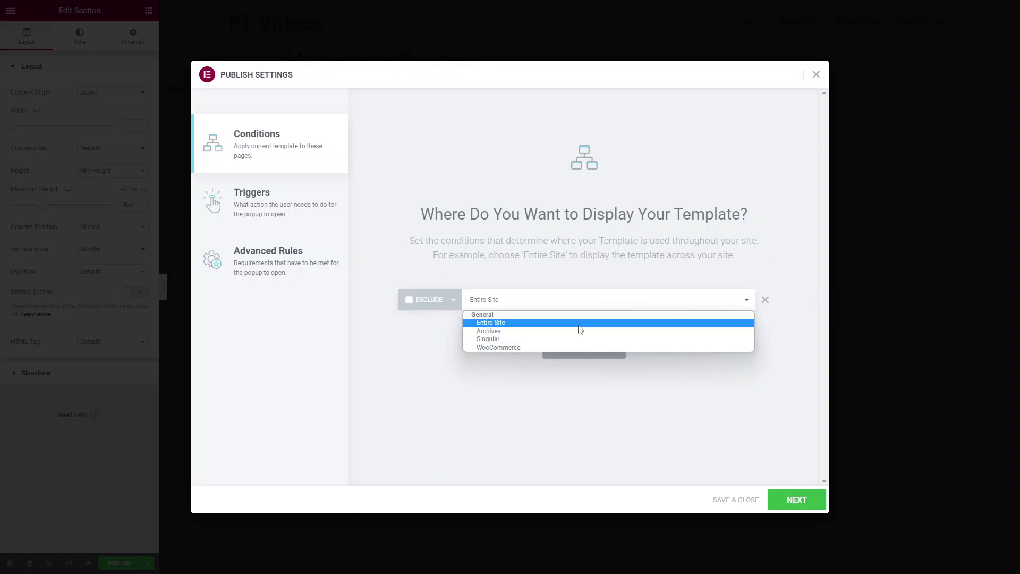
pyautogui.click(656, 330)
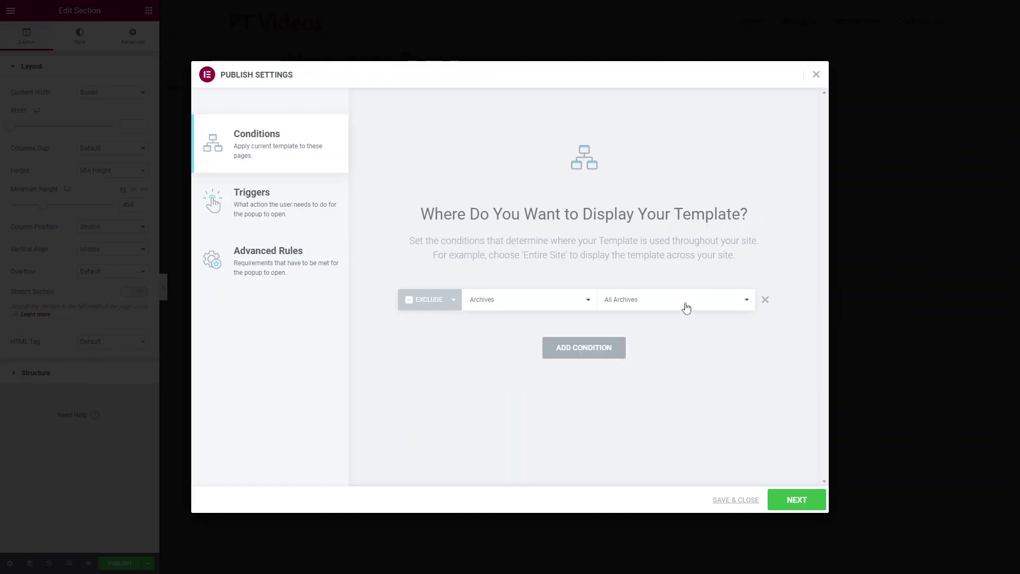
pyautogui.click(686, 307)
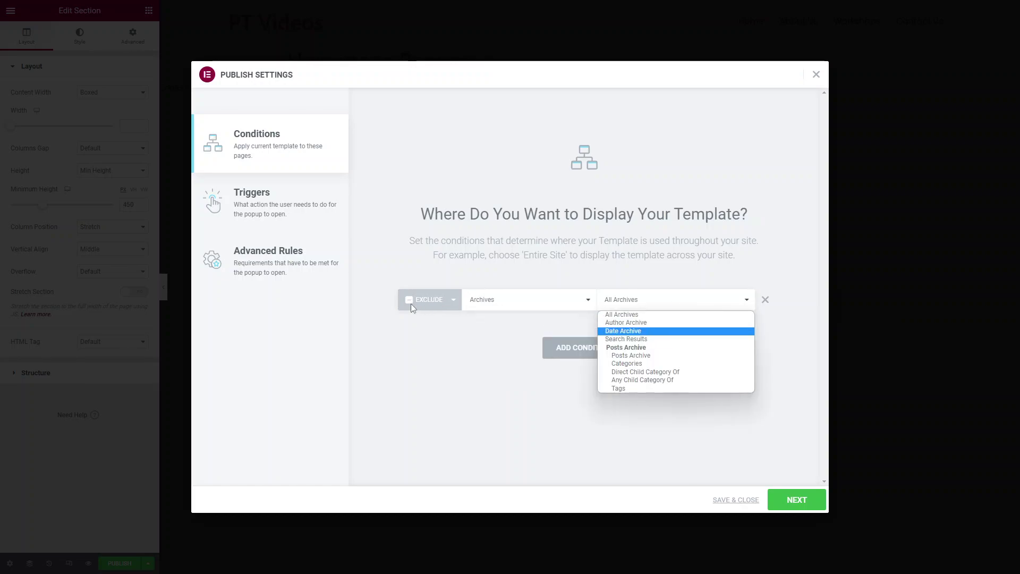
pyautogui.click(540, 307)
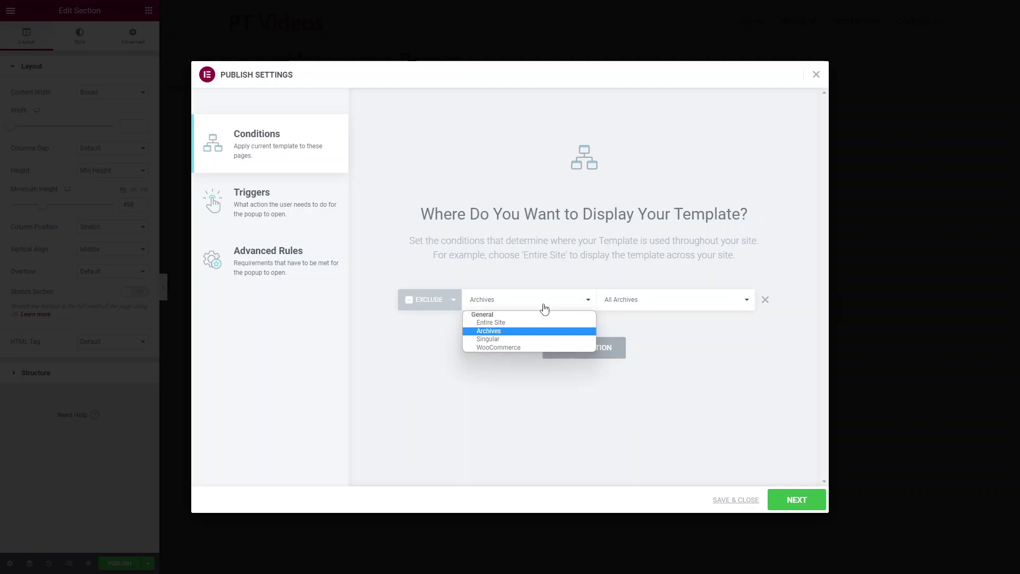
pyautogui.click(542, 340)
pyautogui.click(669, 304)
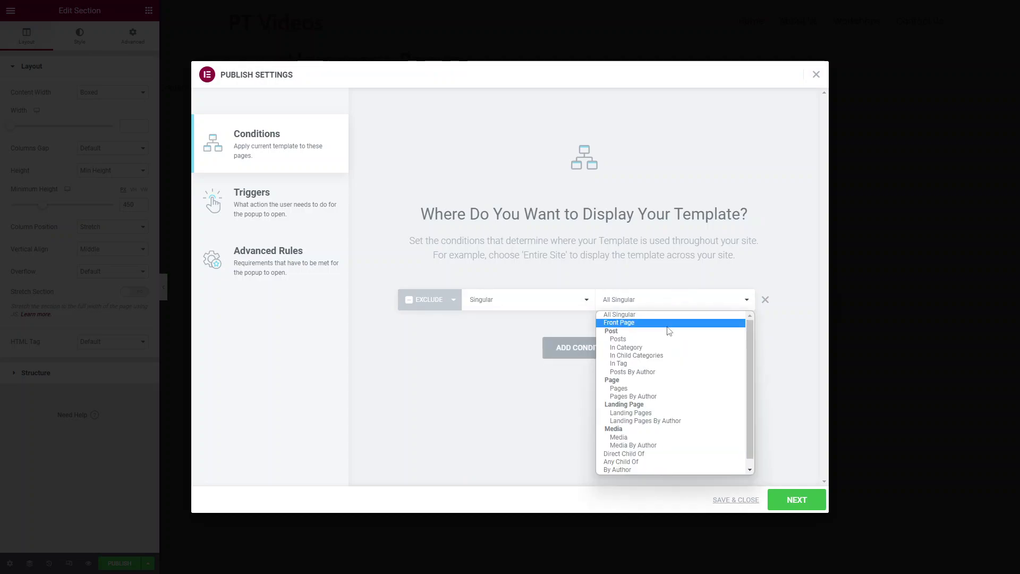
pyautogui.click(671, 388)
pyautogui.click(717, 304)
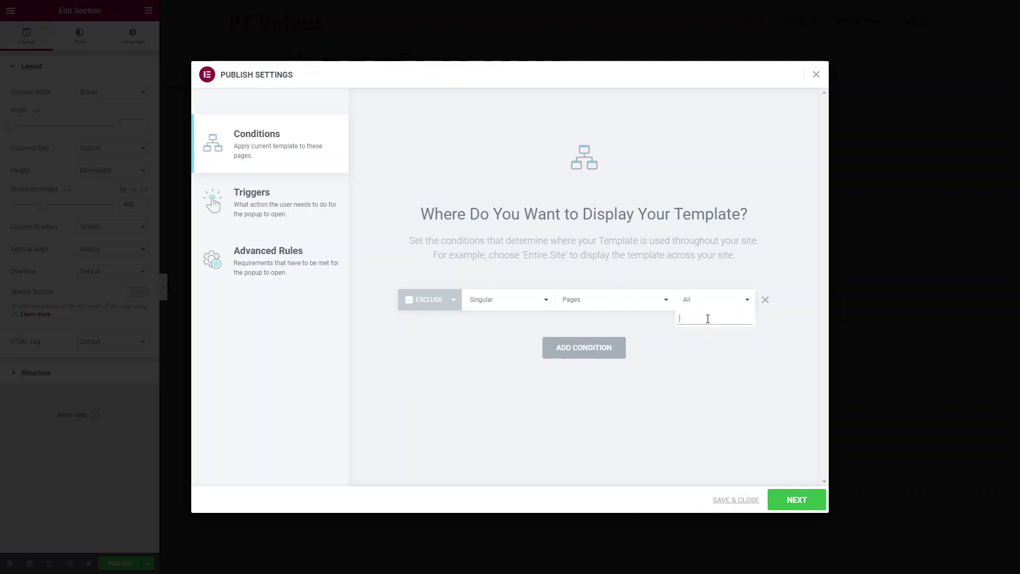
pyautogui.write('hom')
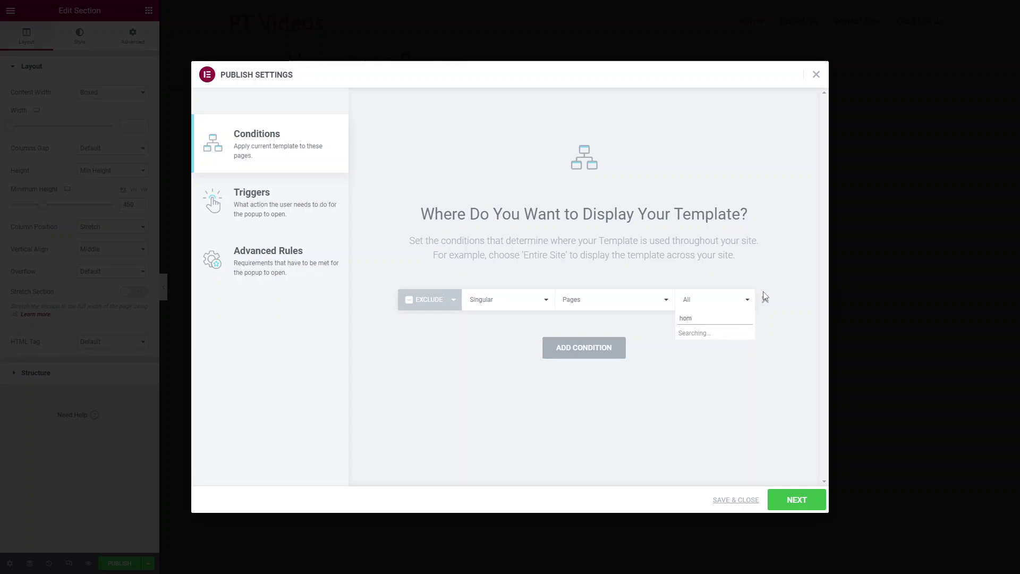
pyautogui.click(713, 336)
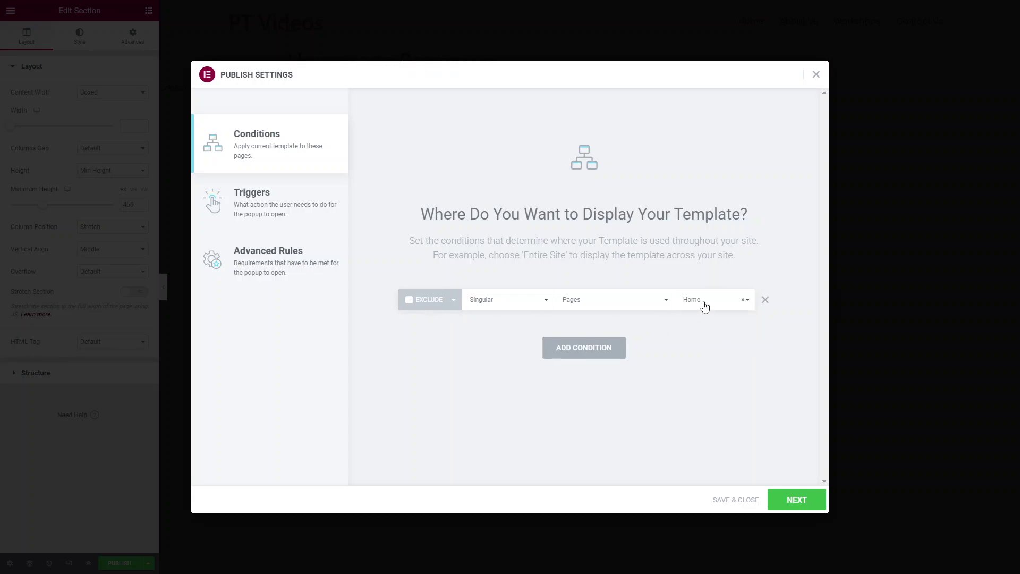
# Remove the Exclude Home rule and discard a trial WooCommerce condition.
pyautogui.click(764, 300)
pyautogui.click(618, 326)
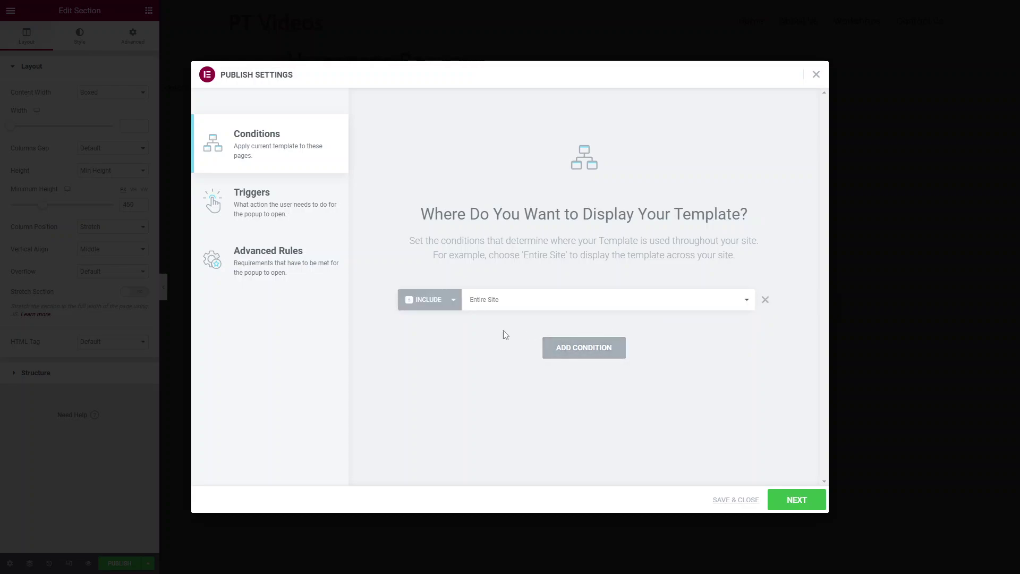
pyautogui.click(450, 307)
pyautogui.click(471, 299)
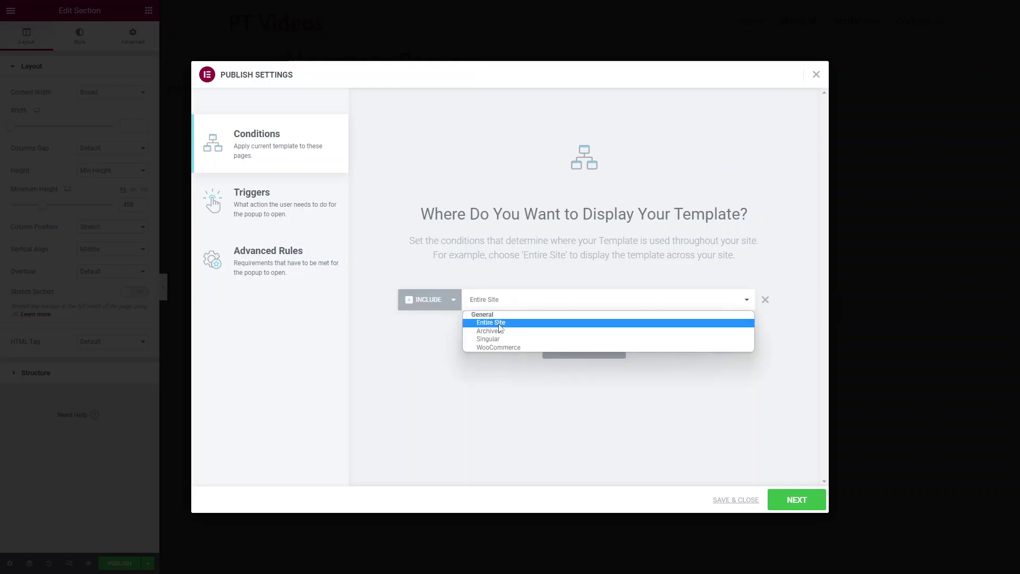
pyautogui.click(500, 339)
pyautogui.click(506, 306)
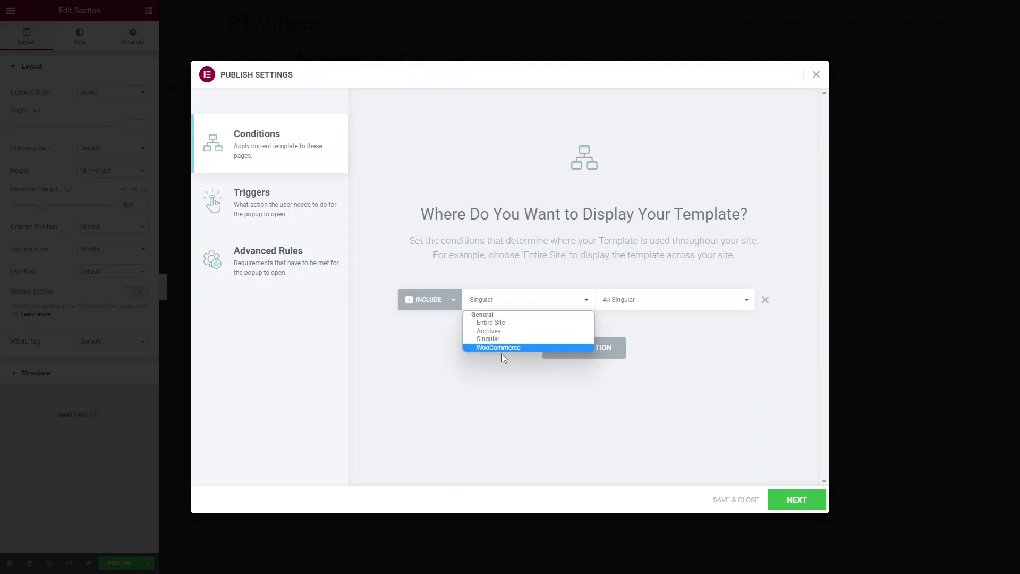
pyautogui.click(499, 347)
pyautogui.click(653, 301)
pyautogui.click(489, 334)
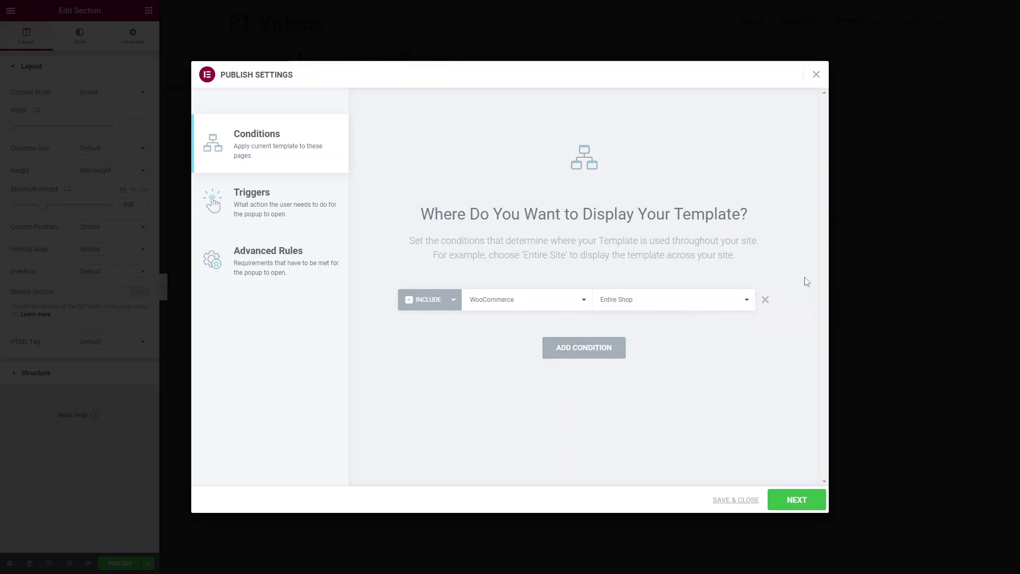
pyautogui.click(765, 299)
# Add an Include display condition for Singular > Pages > Home.
pyautogui.click(593, 324)
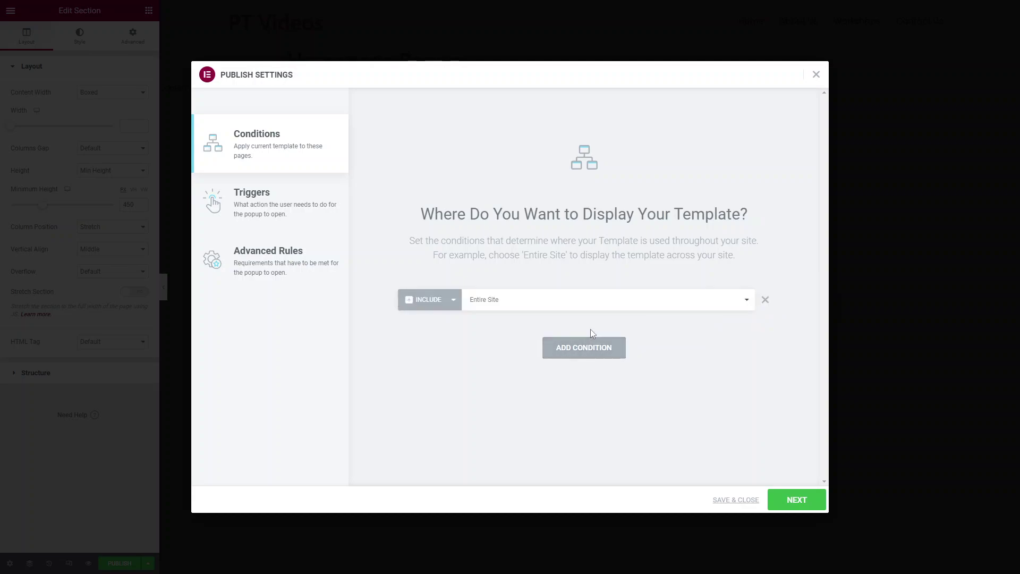
pyautogui.click(482, 298)
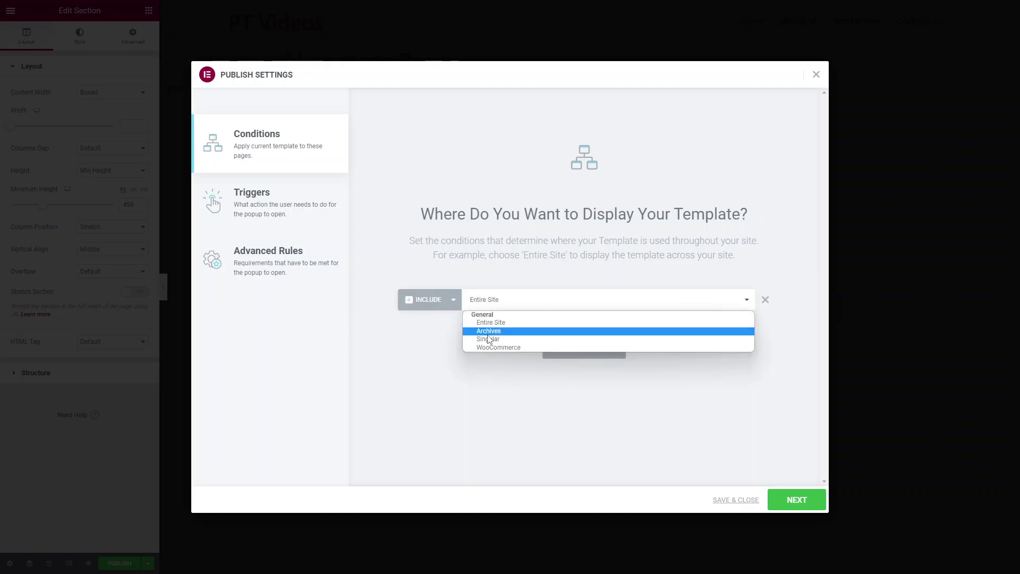
pyautogui.click(488, 334)
pyautogui.click(617, 304)
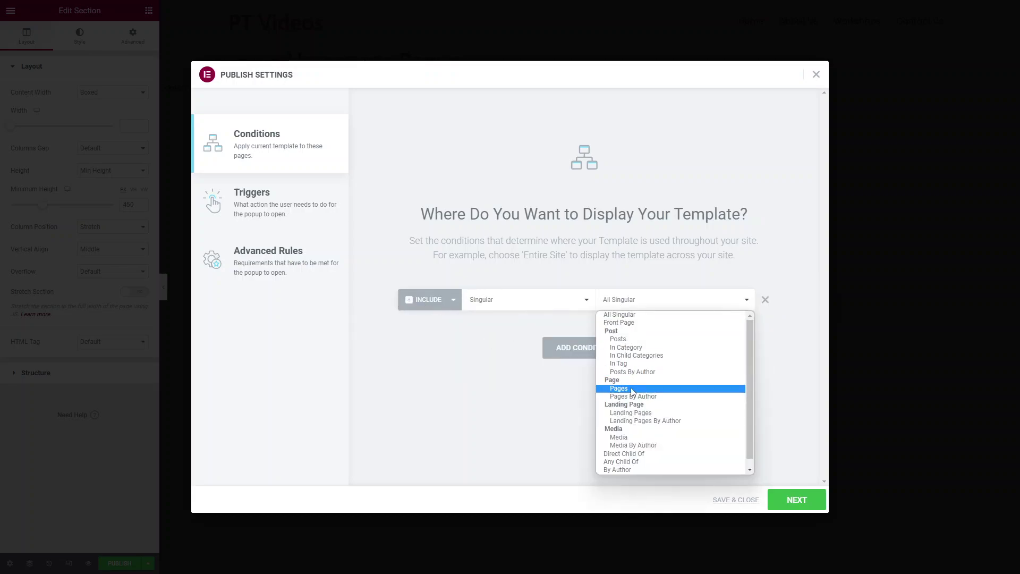
pyautogui.click(657, 386)
pyautogui.click(717, 311)
pyautogui.write('h')
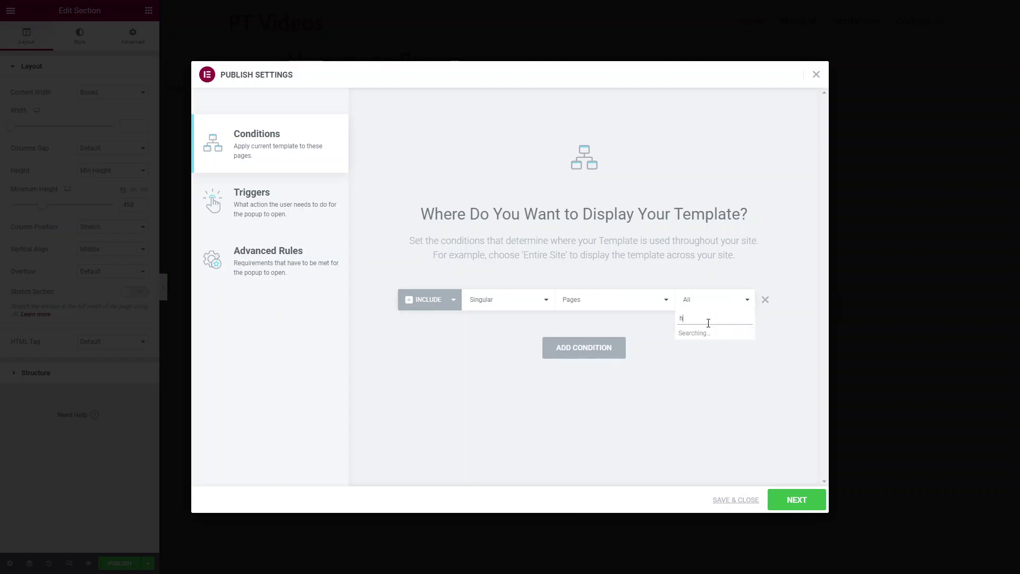
pyautogui.write('ome')
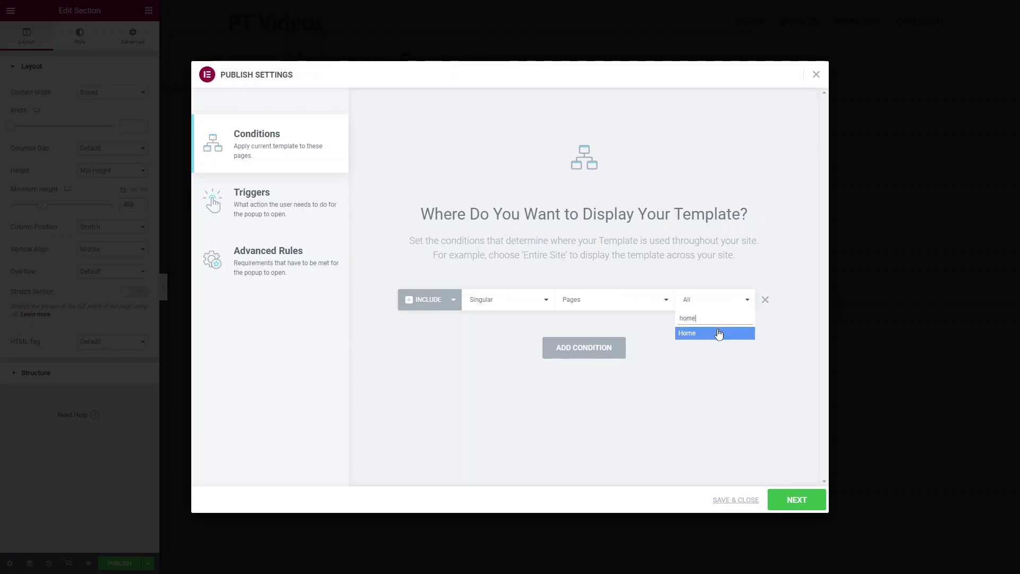
pyautogui.click(715, 333)
# In Triggers, try On Page Load with a 5-second delay, then switch it off.
pyautogui.click(255, 205)
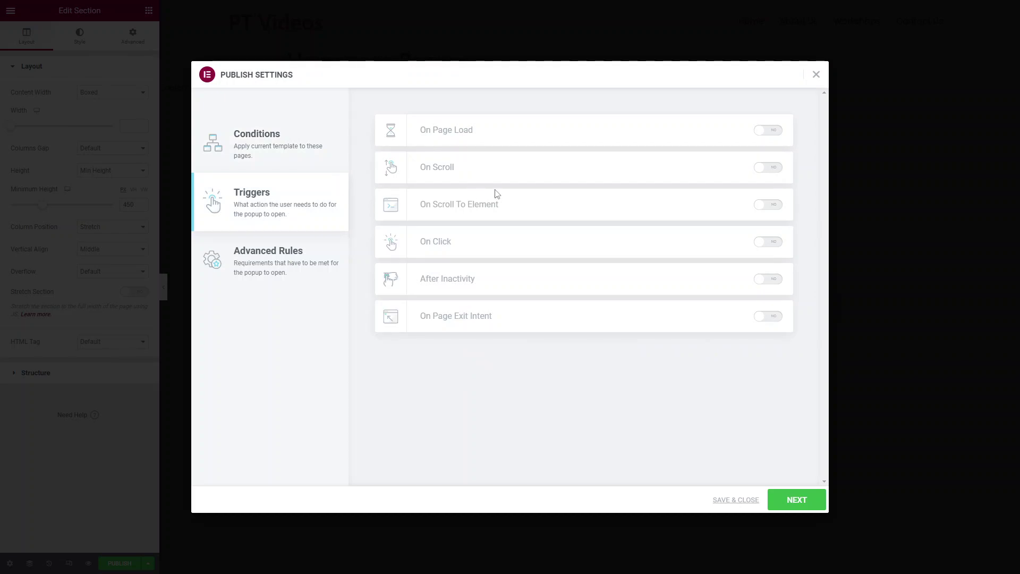
pyautogui.click(761, 134)
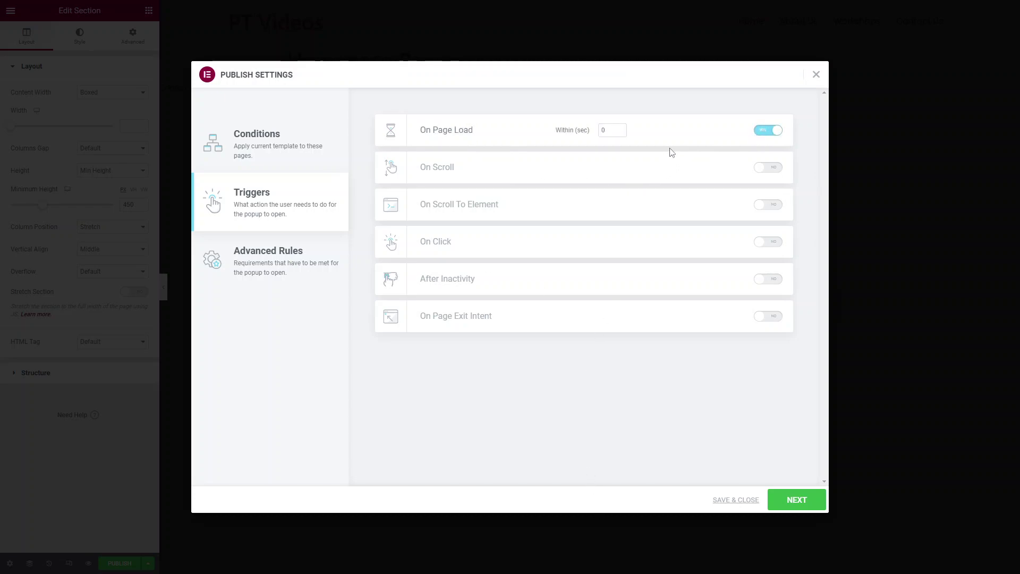
pyautogui.click(605, 129)
pyautogui.write('5')
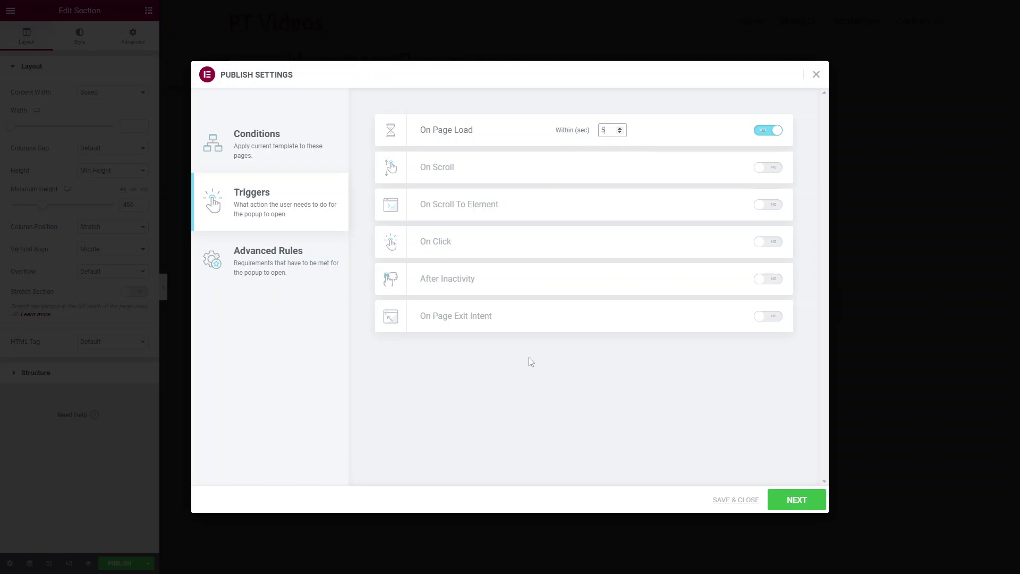
pyautogui.click(774, 130)
# Enable the On Scroll trigger with direction Down at 20%.
pyautogui.click(770, 168)
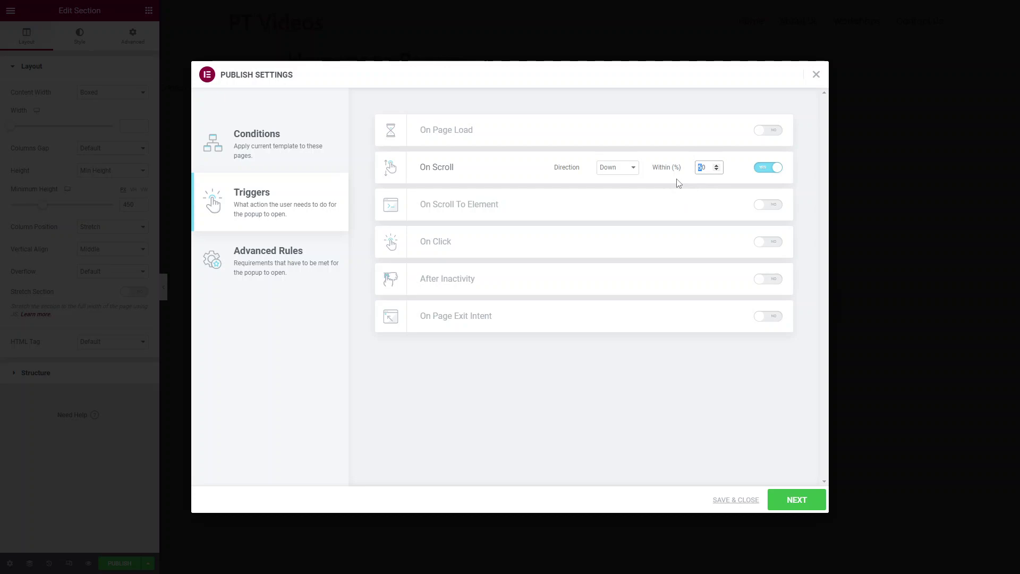
pyautogui.click(628, 169)
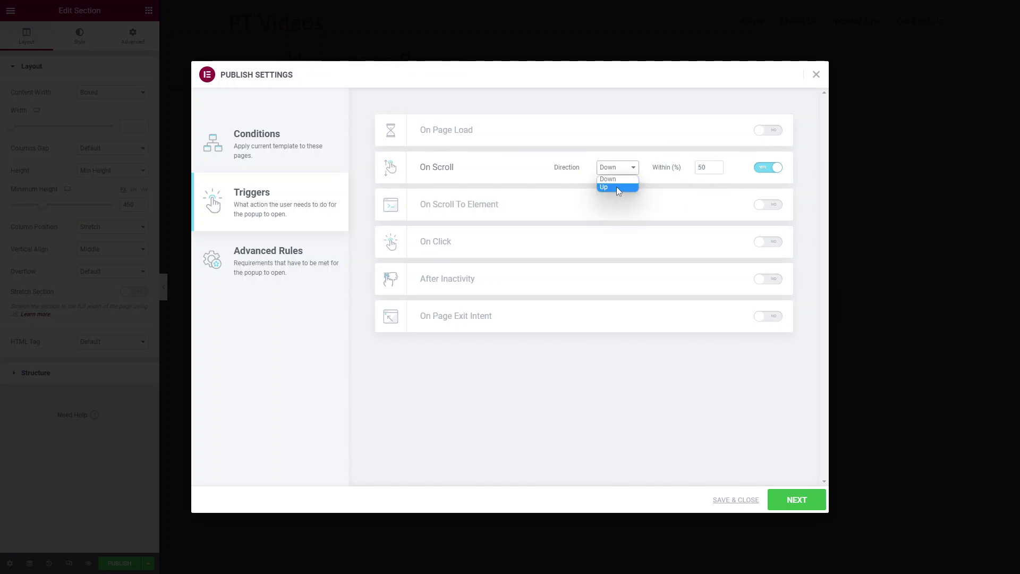
pyautogui.click(690, 172)
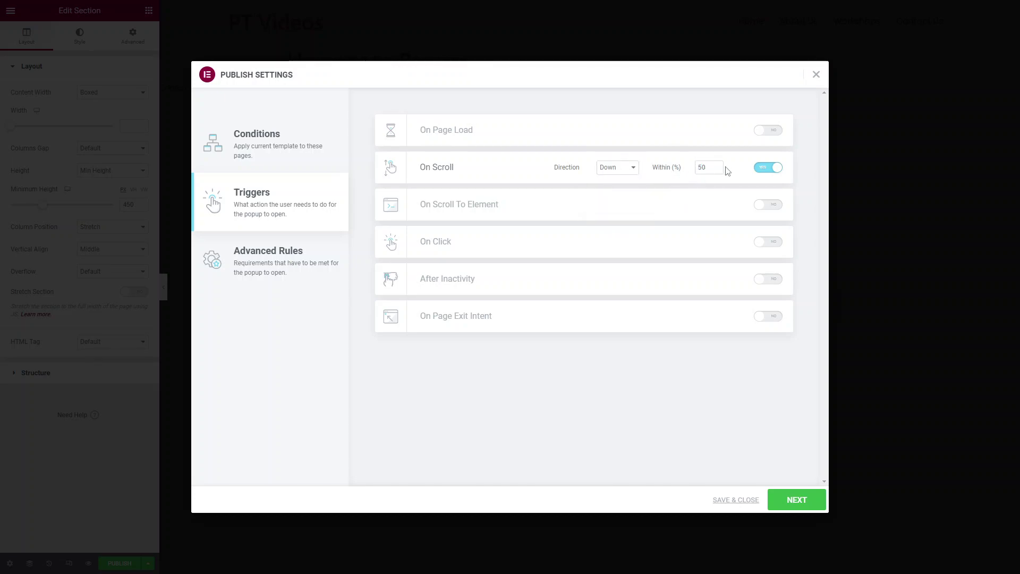
pyautogui.doubleClick(711, 168)
pyautogui.write('2')
# Try the scroll, scroll-to-element and click triggers, leaving each switched off.
pyautogui.click(764, 169)
pyautogui.click(765, 168)
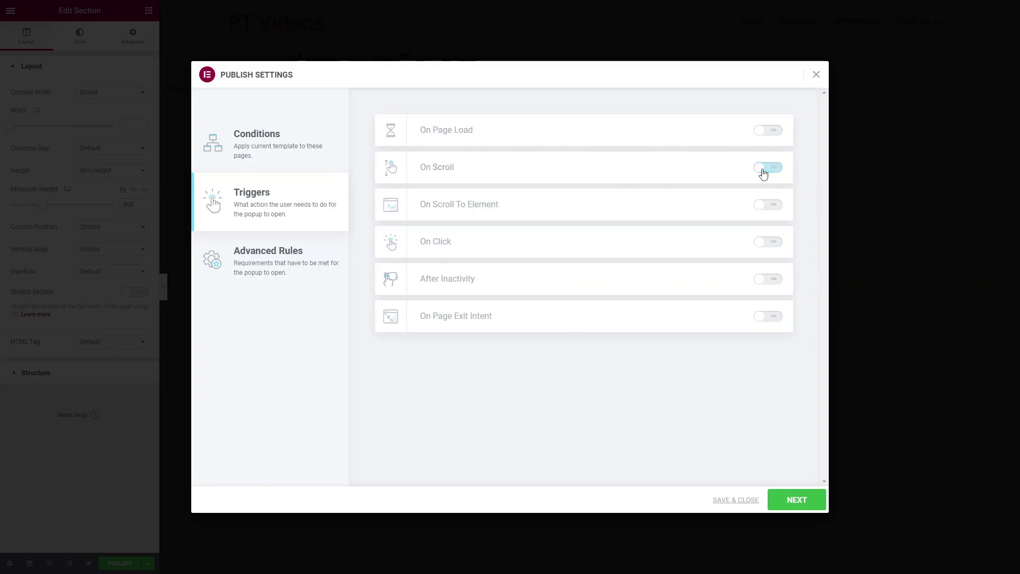
pyautogui.click(768, 206)
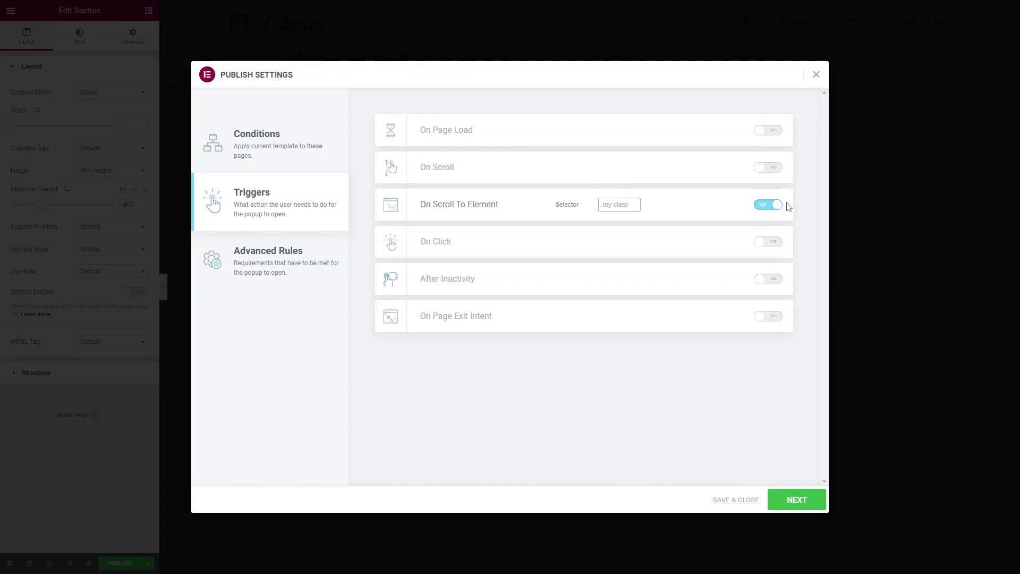
pyautogui.click(767, 206)
pyautogui.click(768, 242)
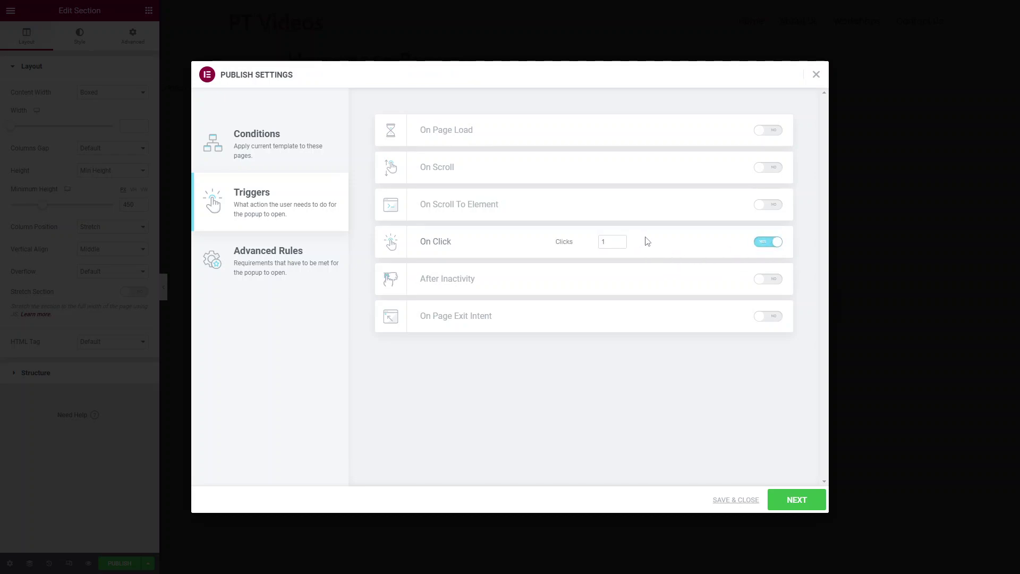
pyautogui.click(768, 242)
# Leave After Inactivity off and switch on the On Page Exit Intent trigger.
pyautogui.click(774, 278)
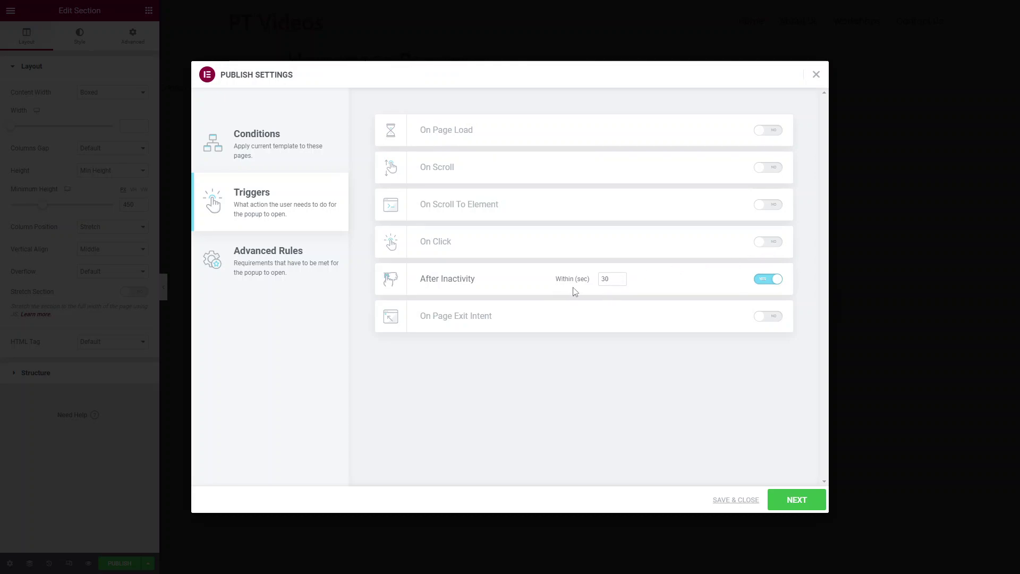
pyautogui.click(761, 281)
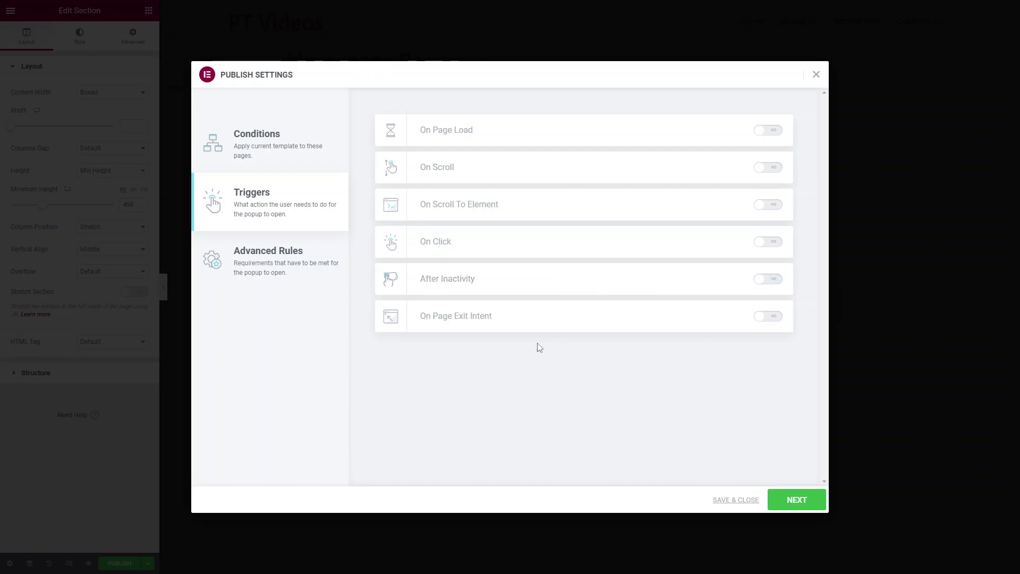
pyautogui.click(765, 318)
# Try the 3-page-views and 2-sessions advanced rules, then switch both back off.
pyautogui.click(297, 285)
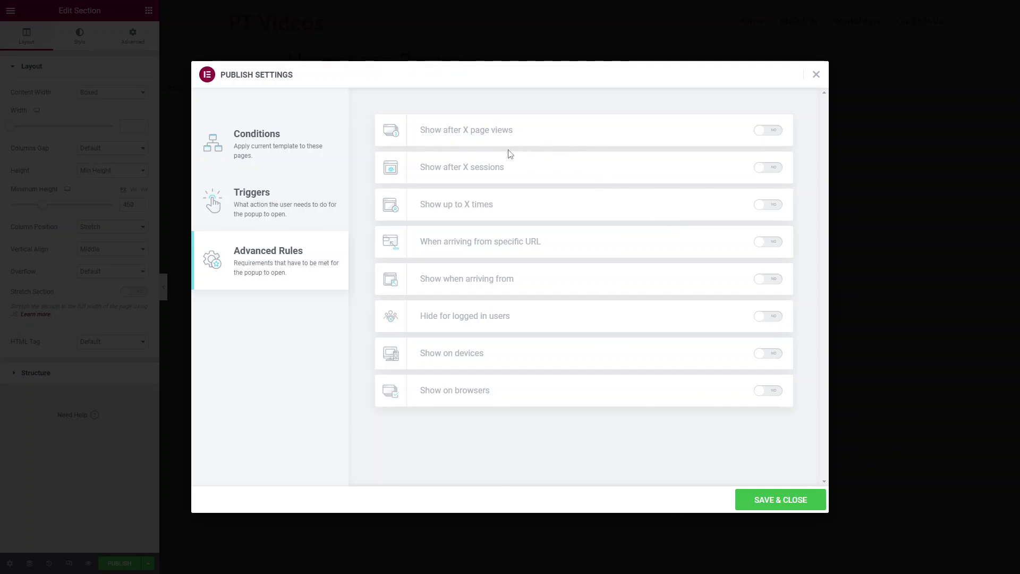
pyautogui.click(769, 130)
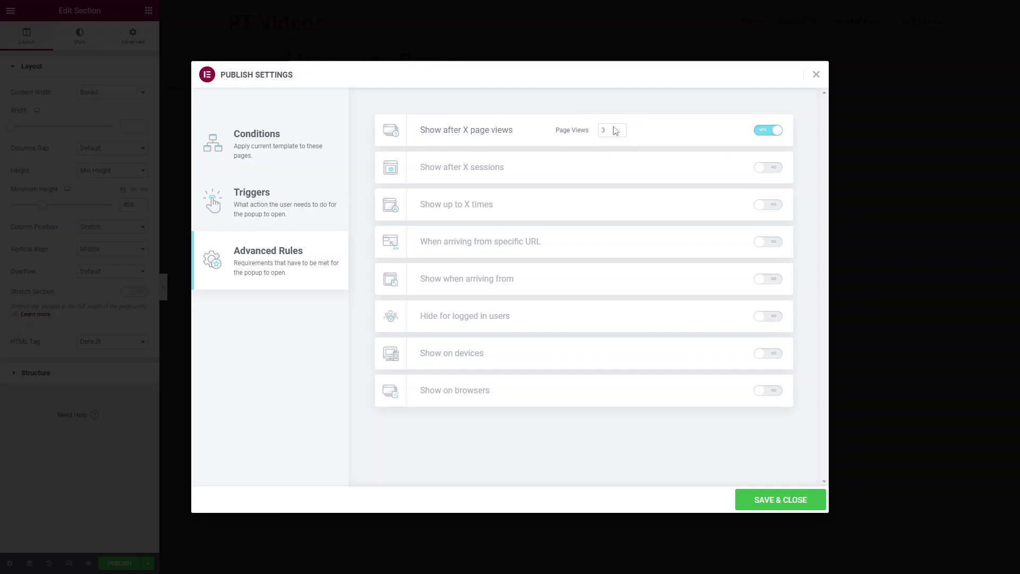
pyautogui.click(765, 132)
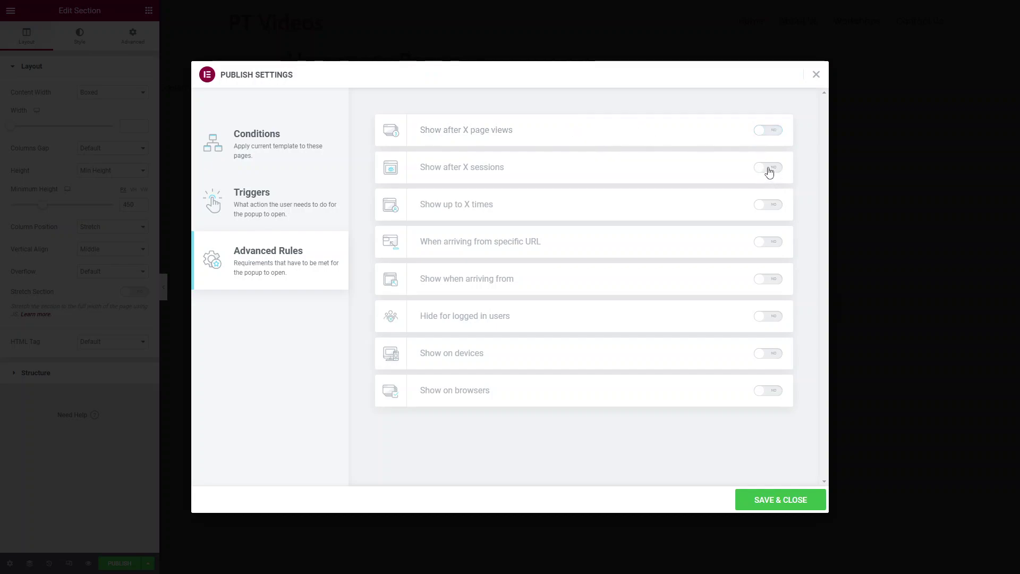
pyautogui.click(768, 167)
pyautogui.click(765, 171)
# Inspect the show-up-to-X-times, specific URL and arriving-from rules, leaving all three off.
pyautogui.click(773, 209)
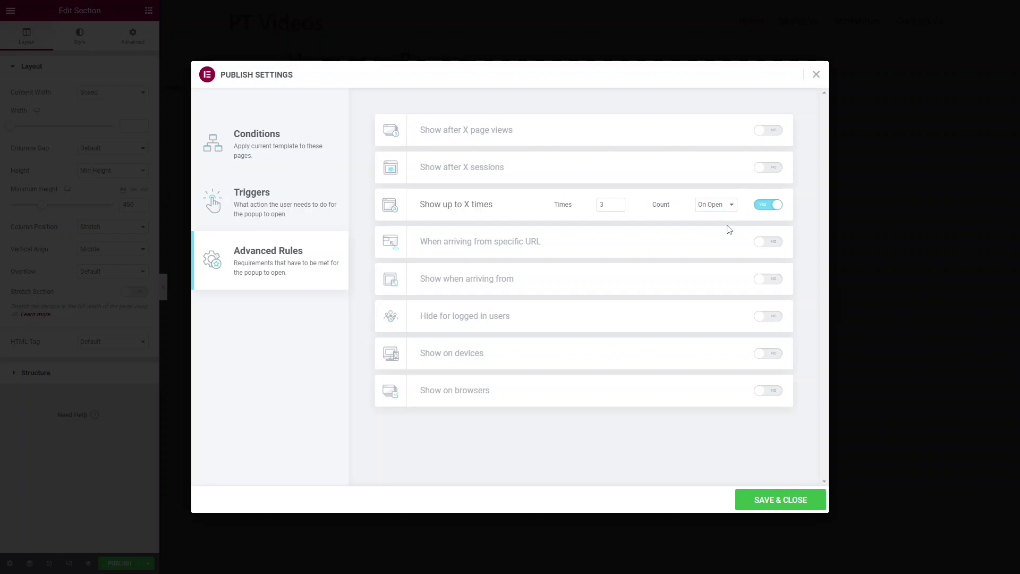
pyautogui.click(722, 208)
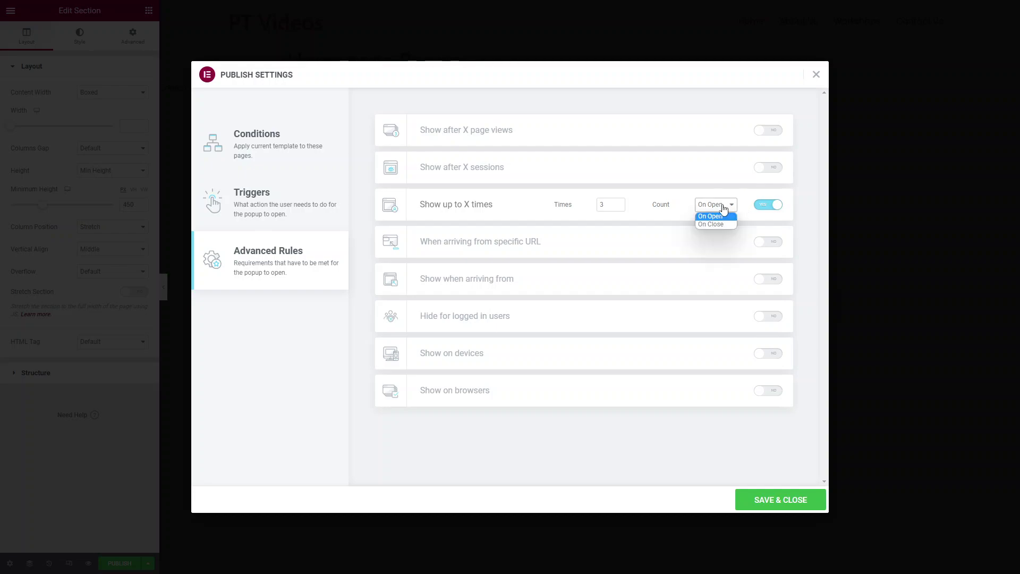
pyautogui.click(765, 208)
pyautogui.click(760, 246)
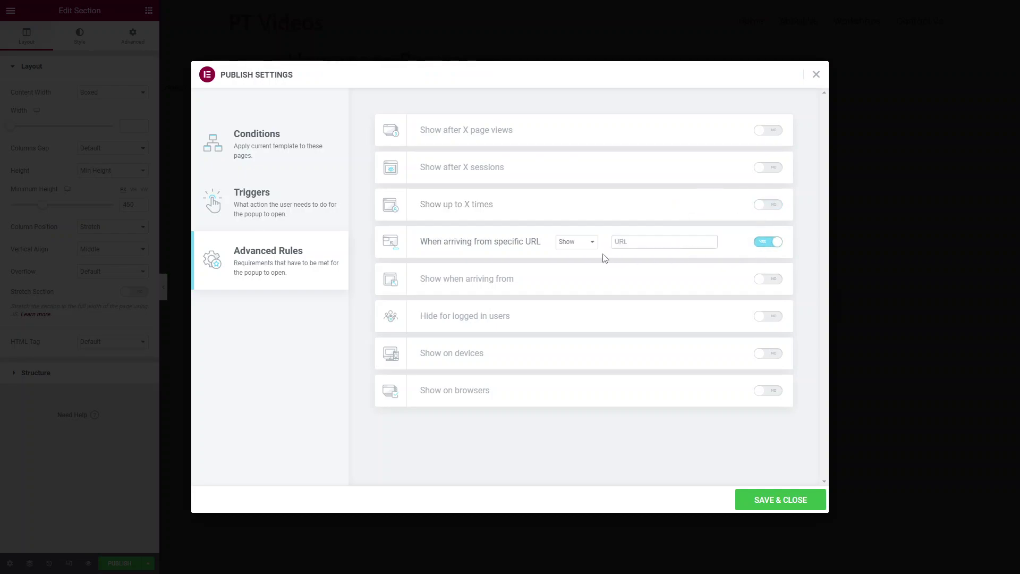
pyautogui.click(775, 243)
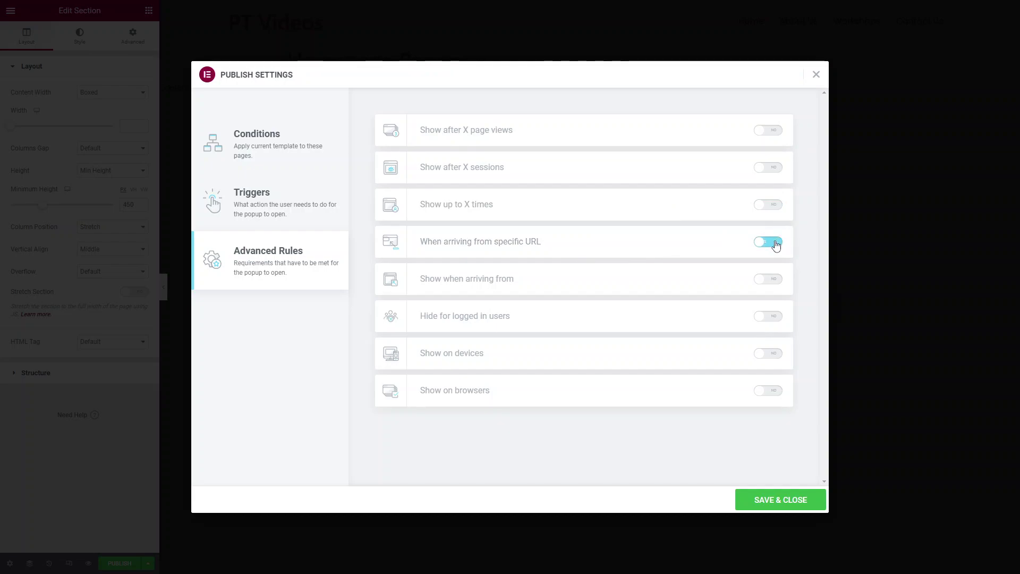
pyautogui.click(773, 279)
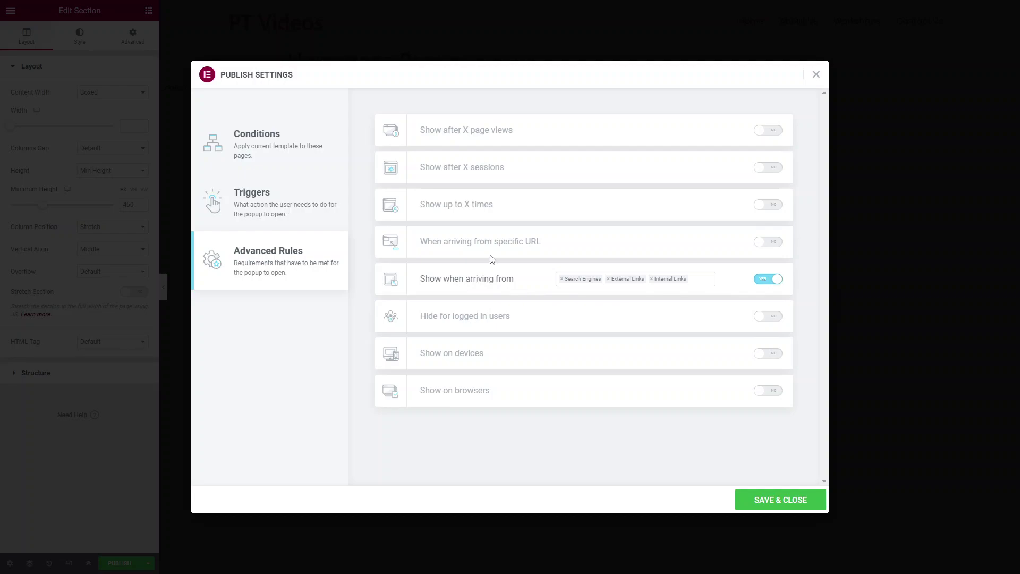
pyautogui.click(702, 276)
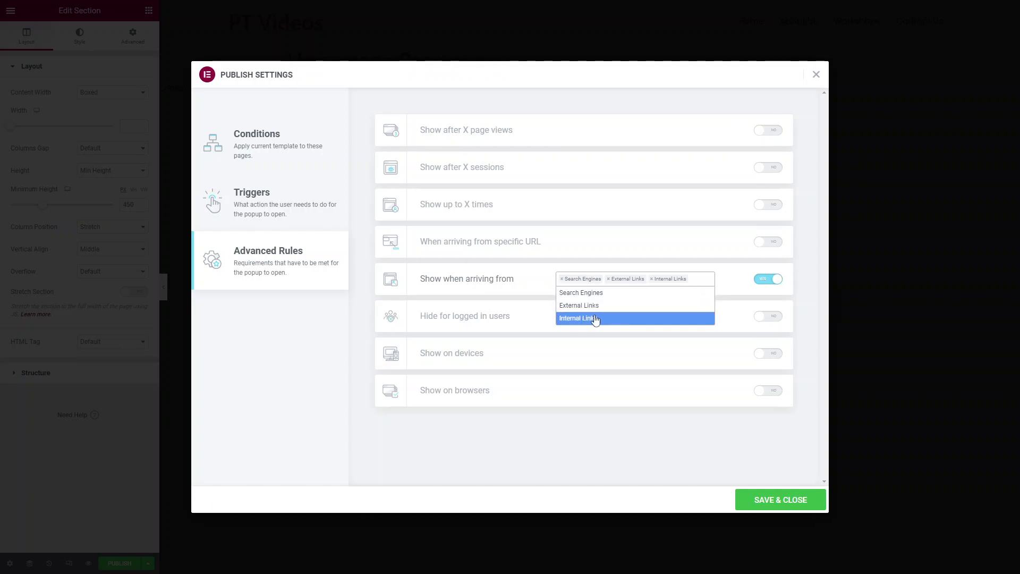
pyautogui.click(678, 286)
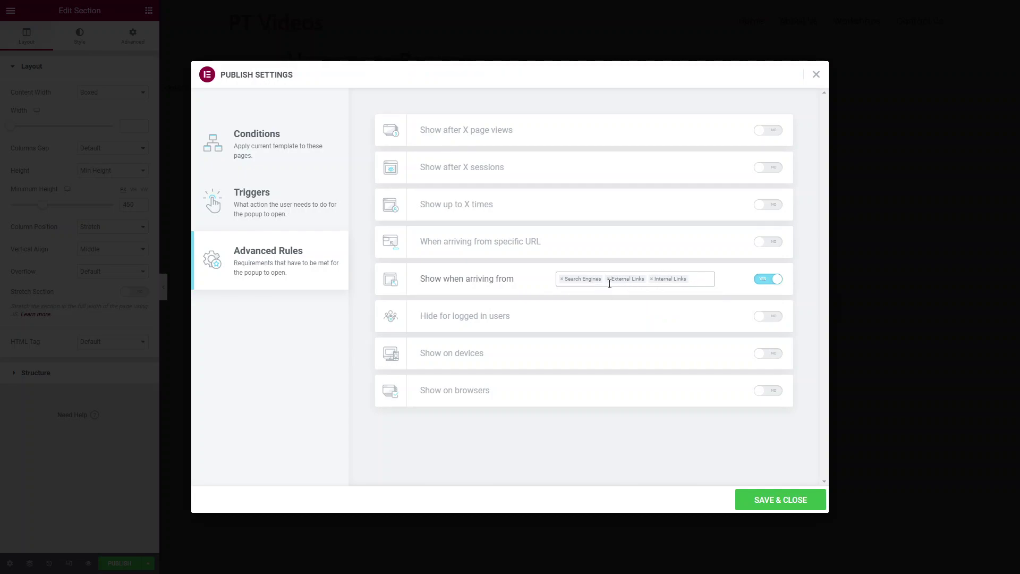
pyautogui.click(756, 281)
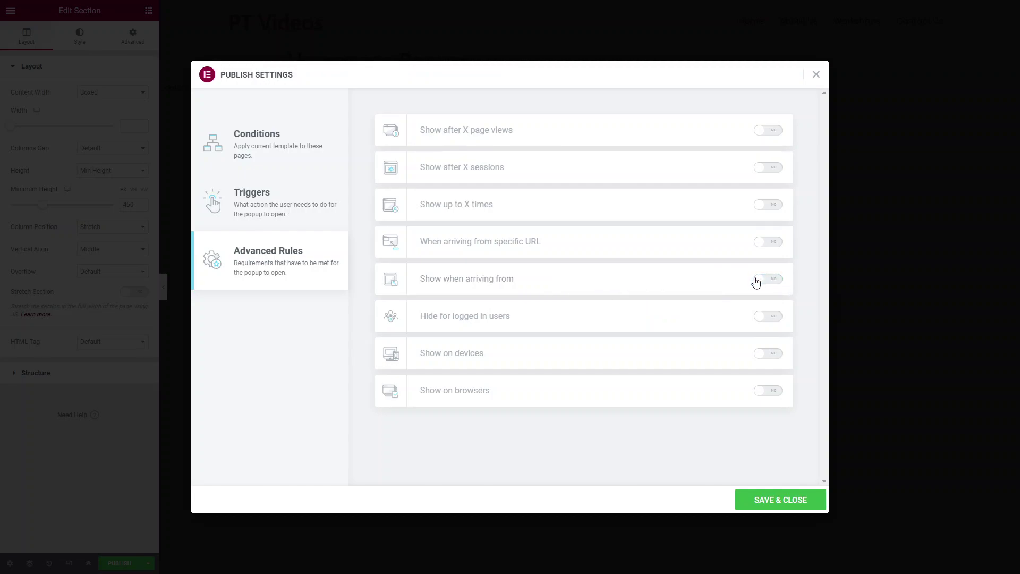
pyautogui.click(763, 320)
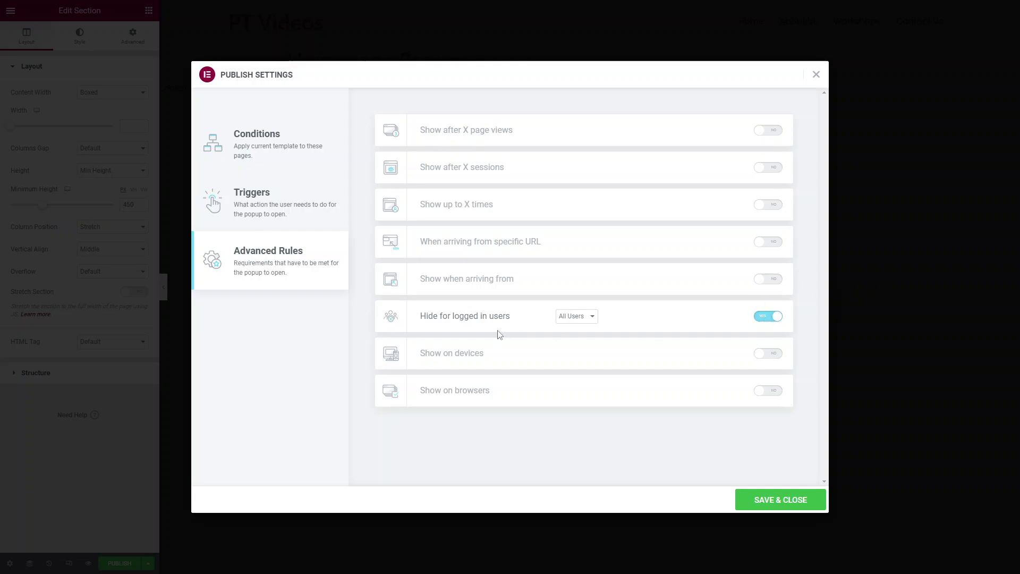
pyautogui.click(586, 318)
pyautogui.click(581, 332)
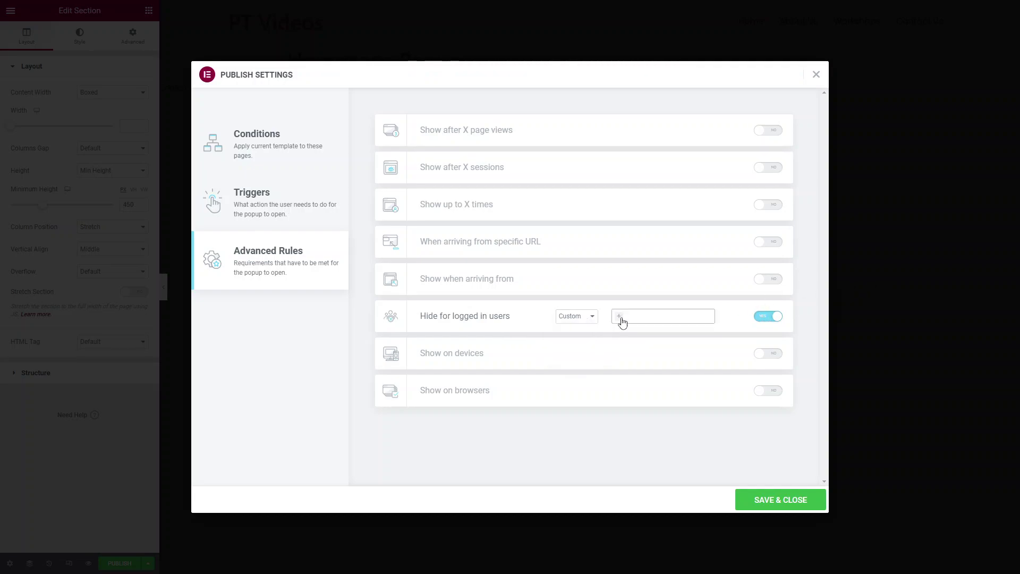
pyautogui.click(620, 320)
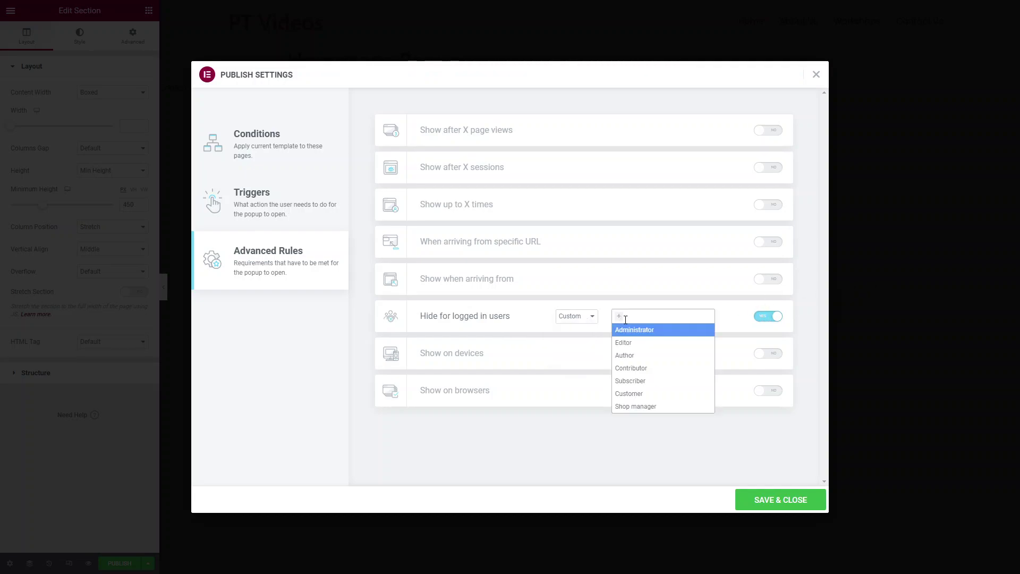
pyautogui.click(764, 320)
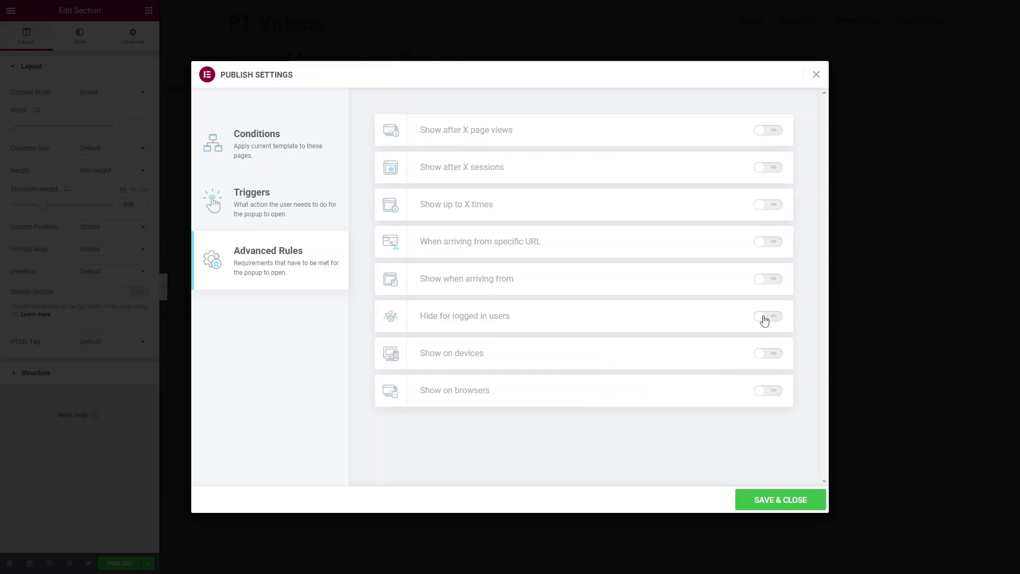
pyautogui.click(779, 354)
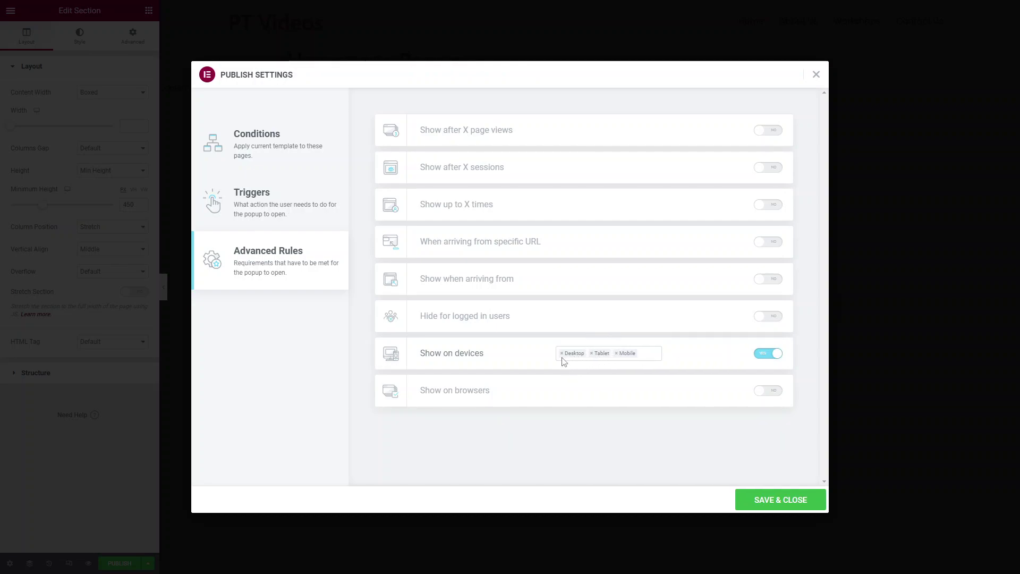
pyautogui.click(756, 356)
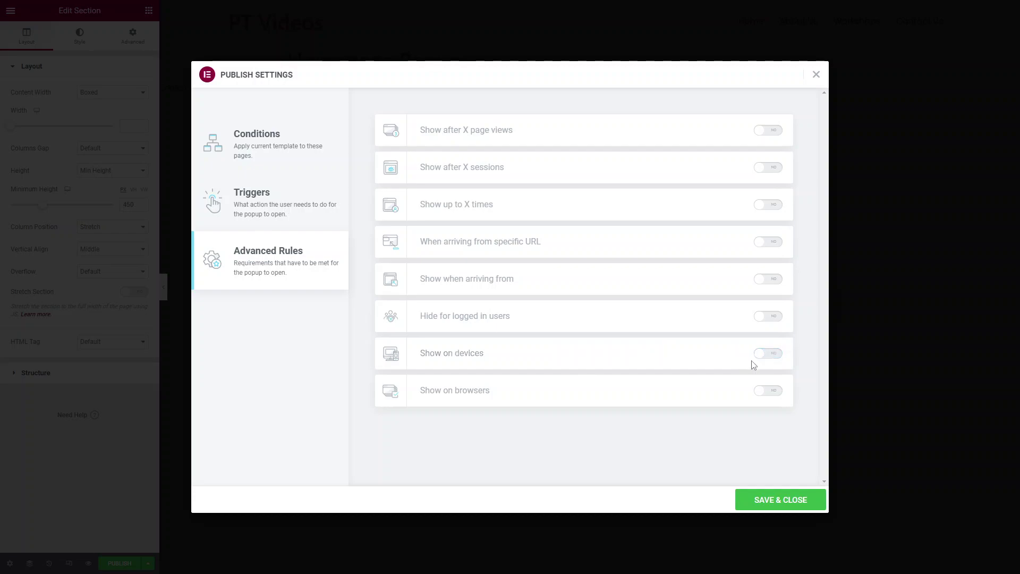
pyautogui.click(754, 392)
pyautogui.click(601, 400)
pyautogui.click(598, 412)
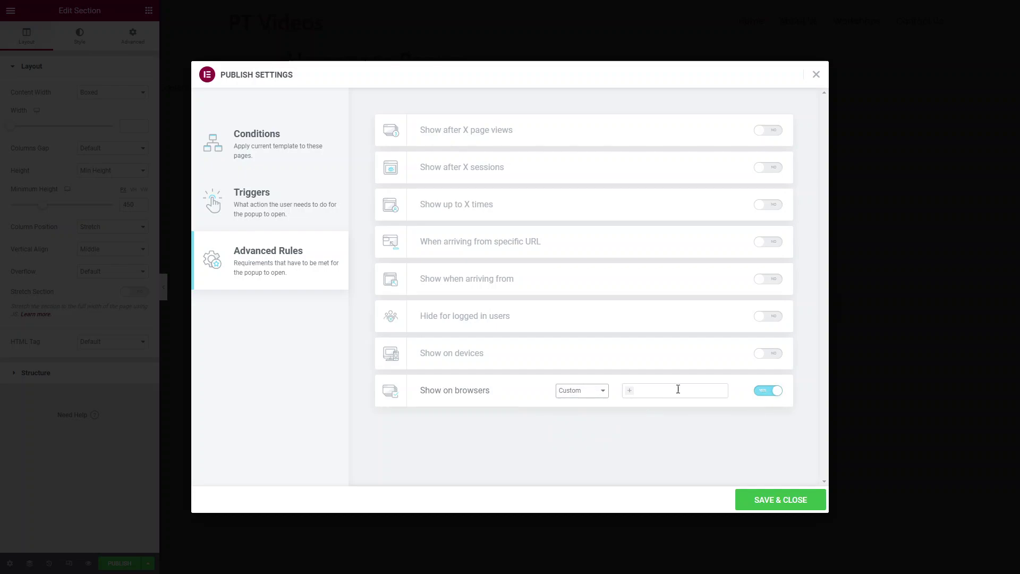
pyautogui.click(675, 390)
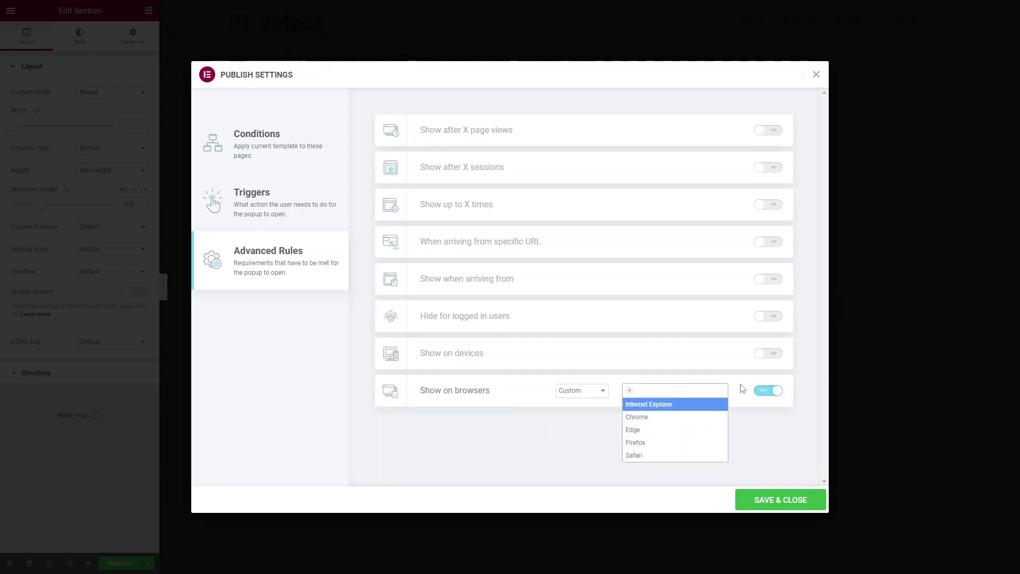
pyautogui.click(768, 391)
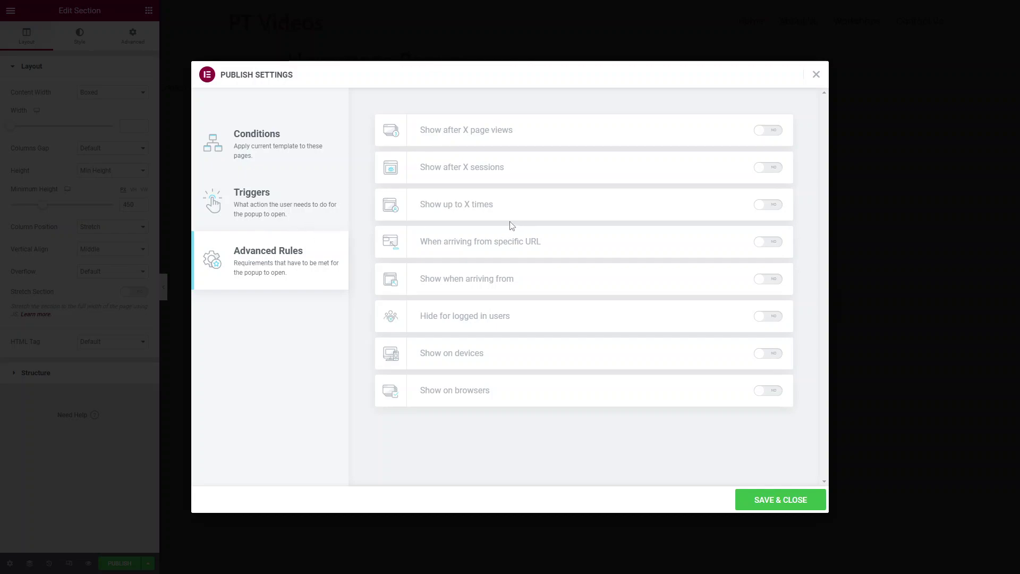
# Review the Home page condition and exit-intent trigger, then save and close the publish settings.
pyautogui.click(324, 209)
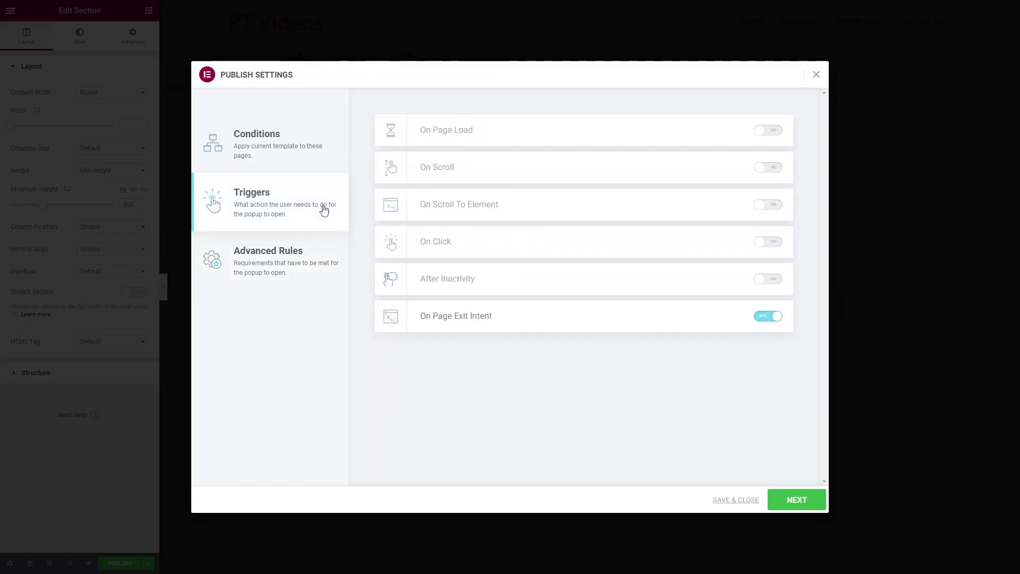
pyautogui.click(280, 153)
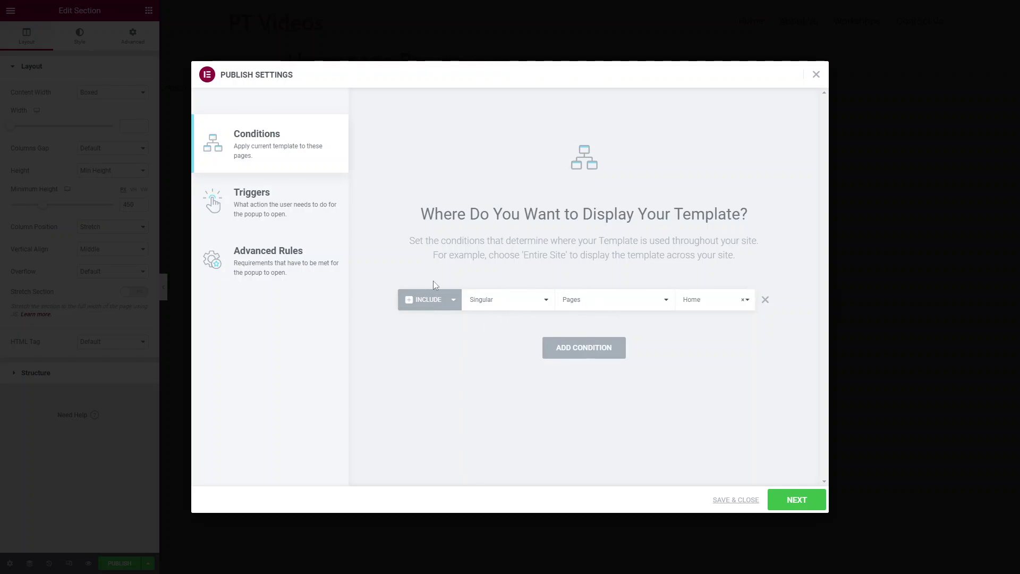
pyautogui.click(260, 197)
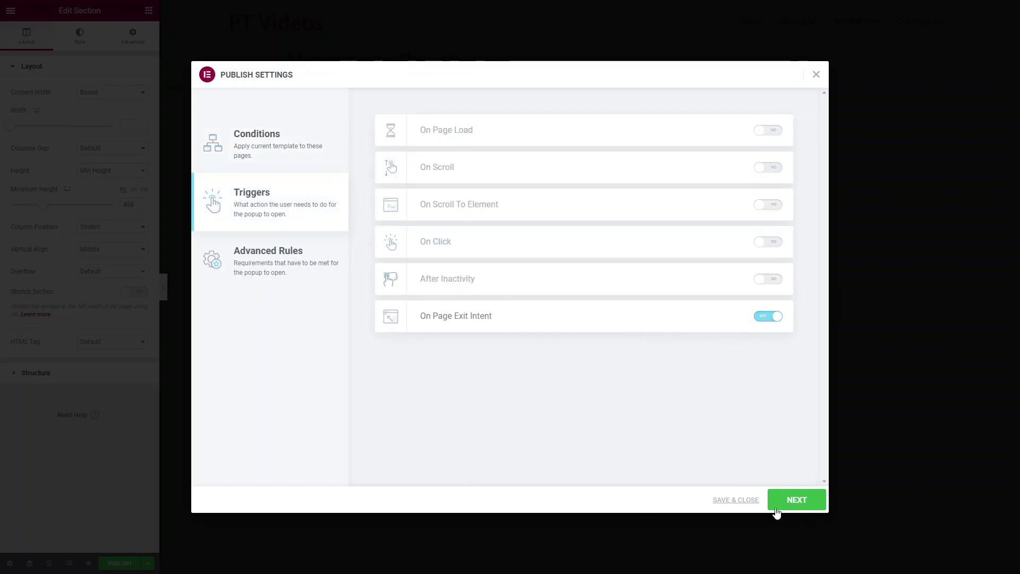
pyautogui.click(810, 502)
pyautogui.click(808, 502)
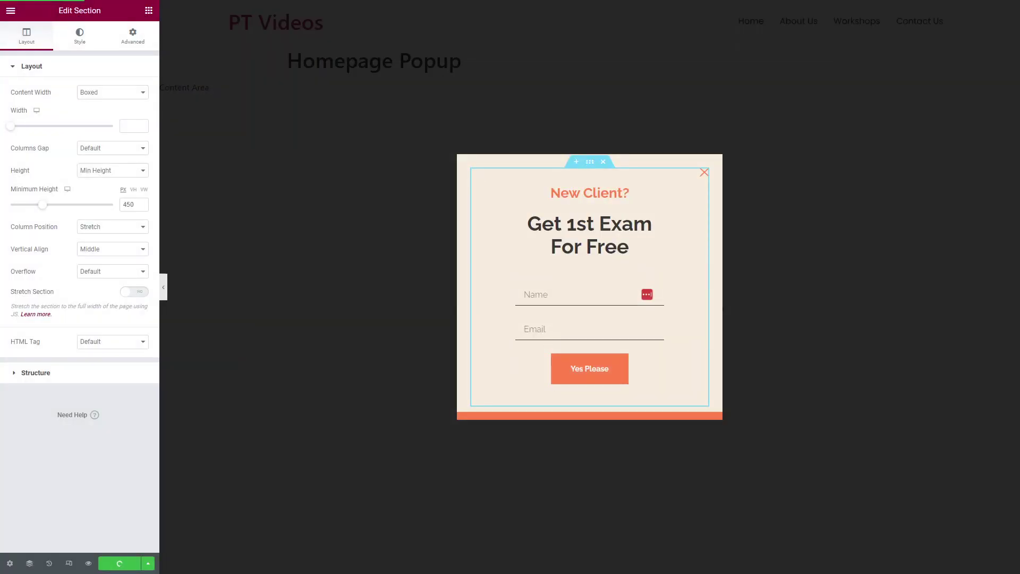